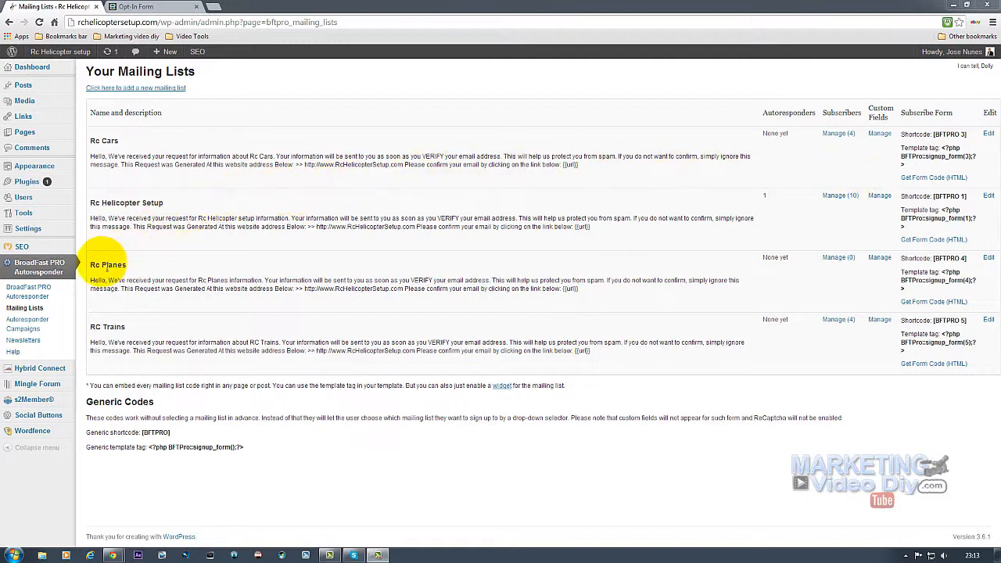
Open the Hybrid Connect overview, and view the sample opt-in form page before returning to the current connectors.
{"action": "mouse_move", "coordinate": [24, 366]}
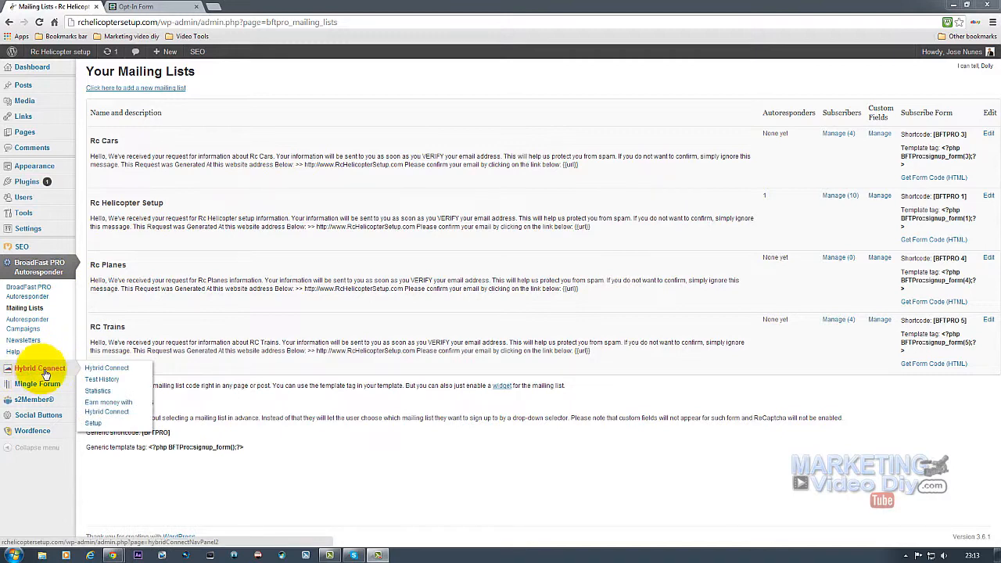
{"action": "left_click", "coordinate": [51, 374]}
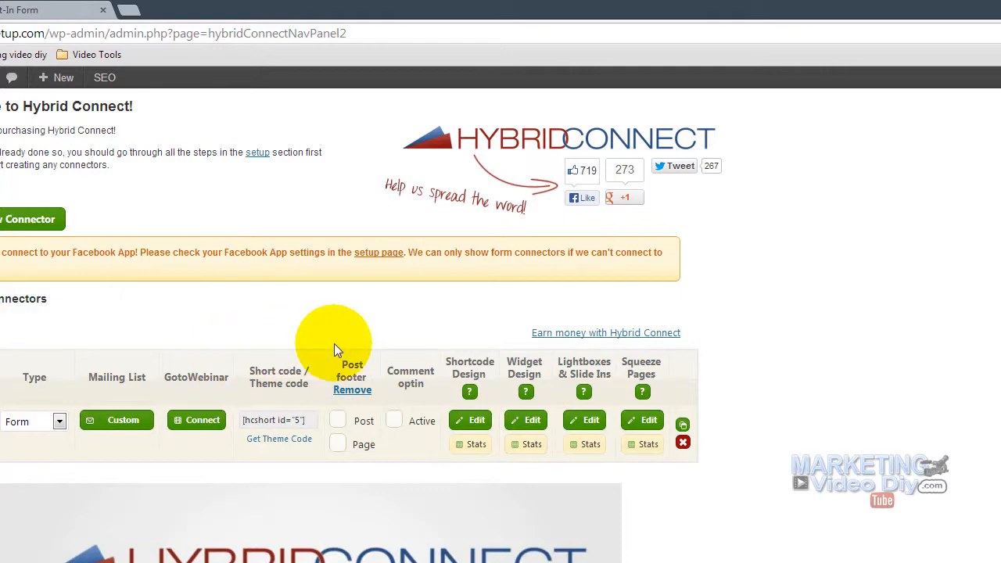
{"action": "left_click", "coordinate": [53, 11]}
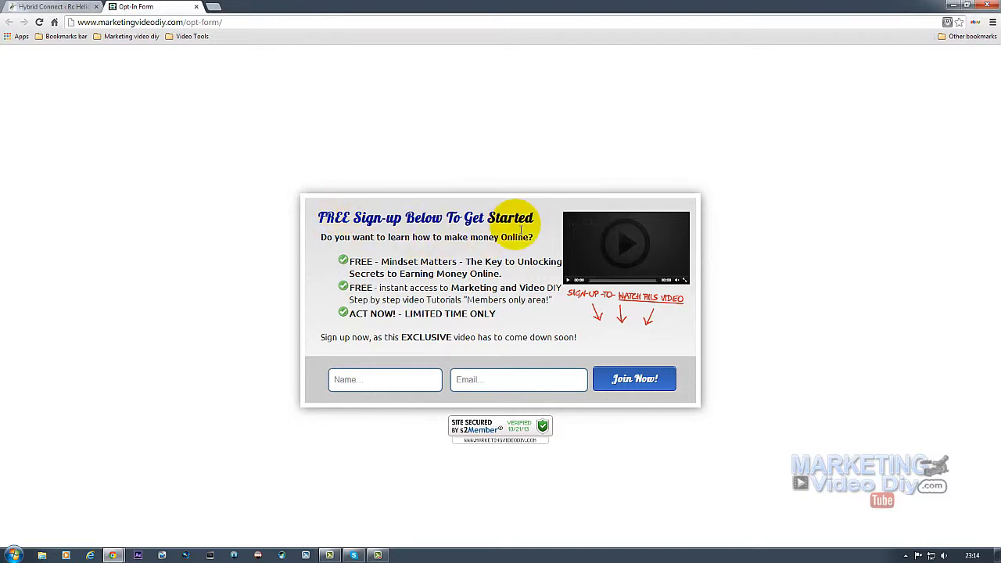
{"action": "left_click", "coordinate": [72, 7]}
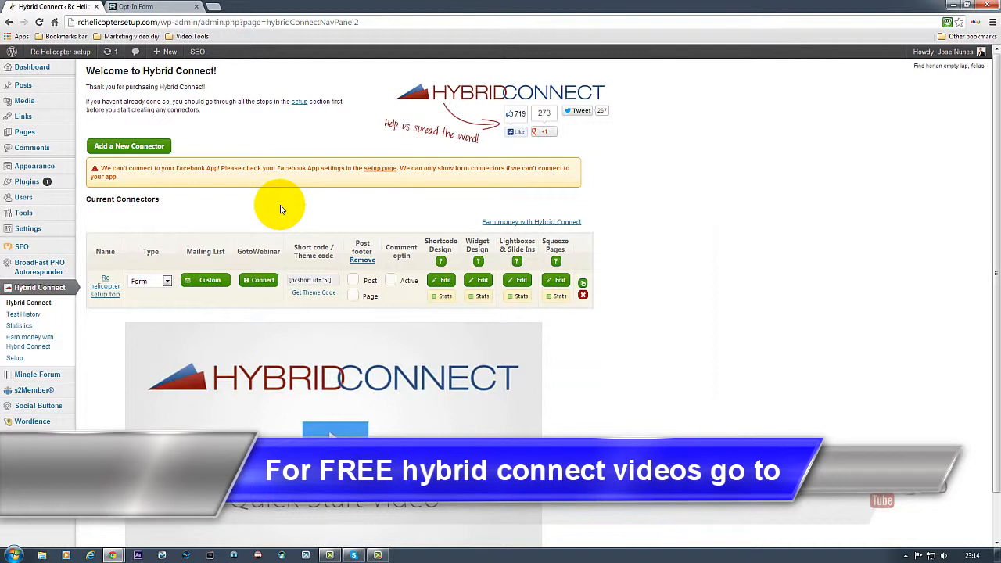
{"action": "scroll", "coordinate": [280, 210], "scroll_direction": "down", "scroll_amount": 2}
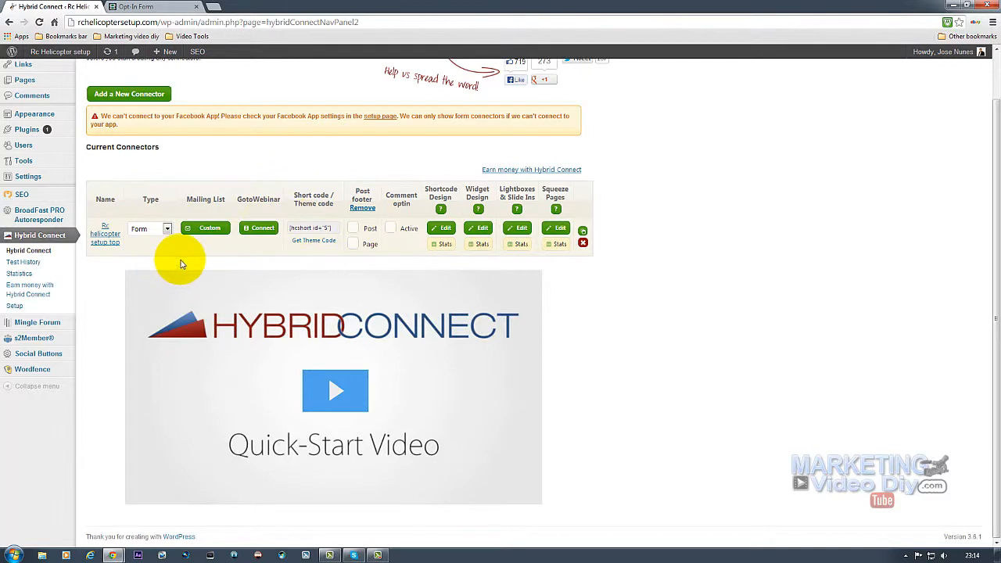
{"action": "left_click", "coordinate": [109, 229]}
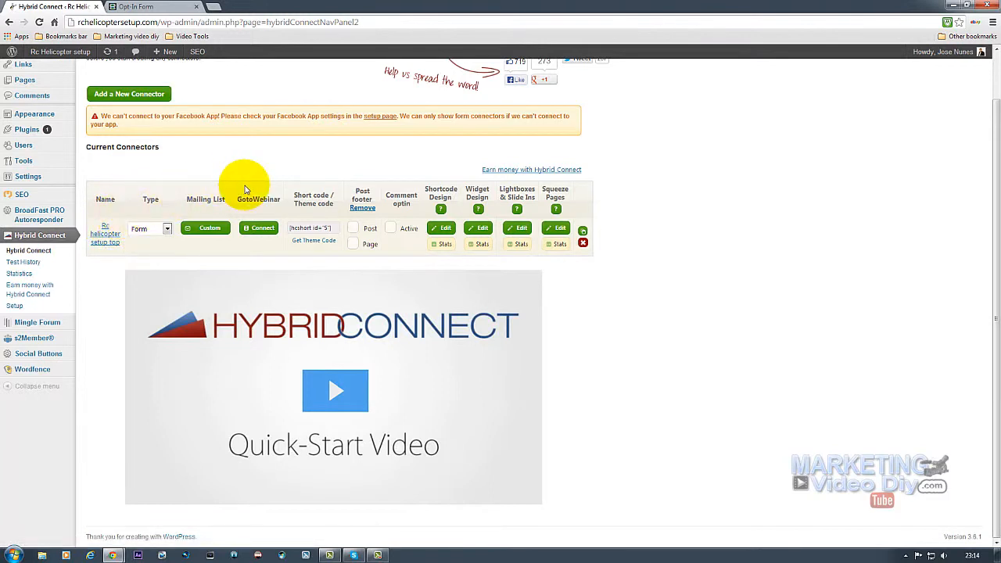
Add a new connector named Rc Cars with option type Form Only and registration role Subscriber, and save it.
{"action": "left_click", "coordinate": [130, 95]}
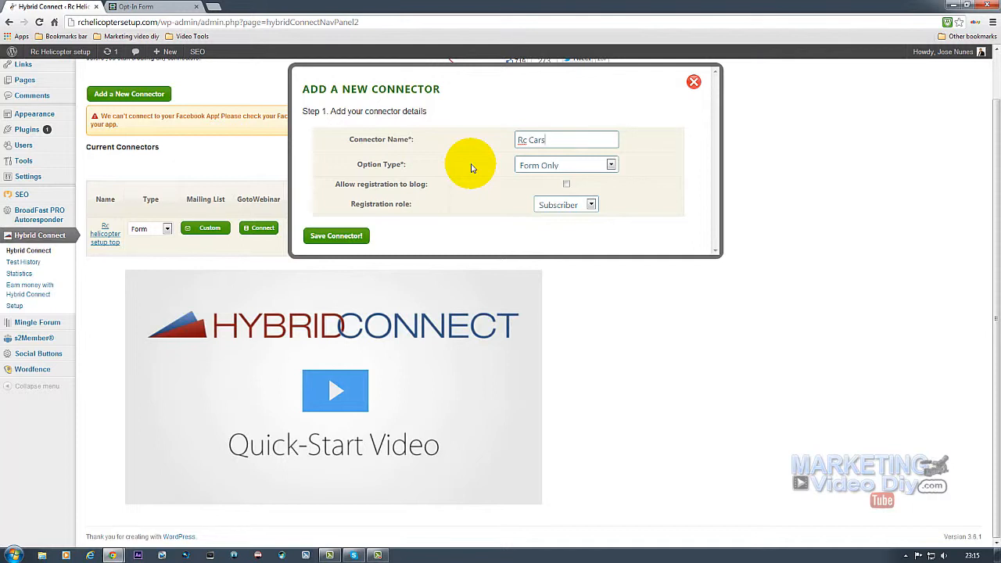
{"action": "left_click", "coordinate": [612, 165]}
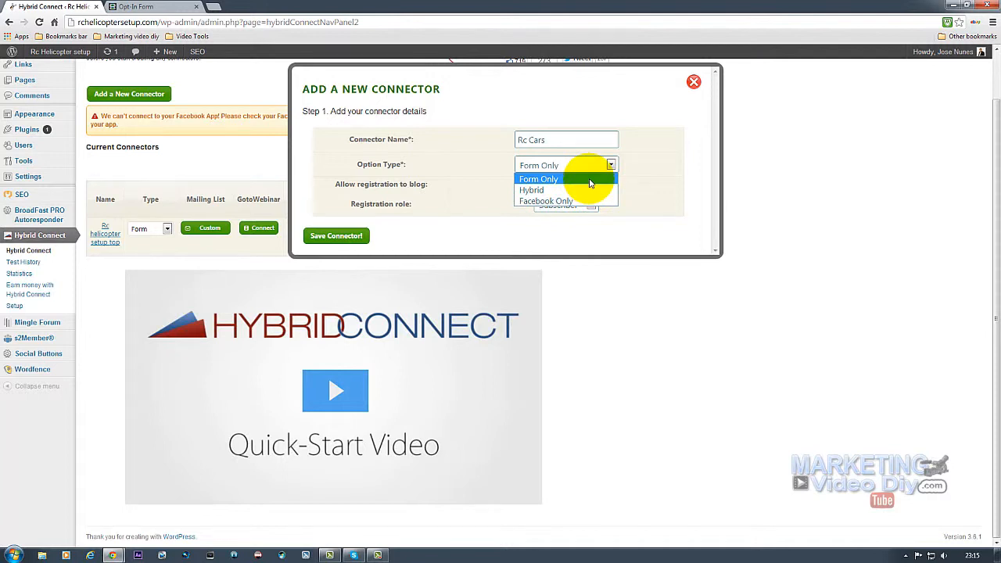
{"action": "left_click", "coordinate": [590, 183]}
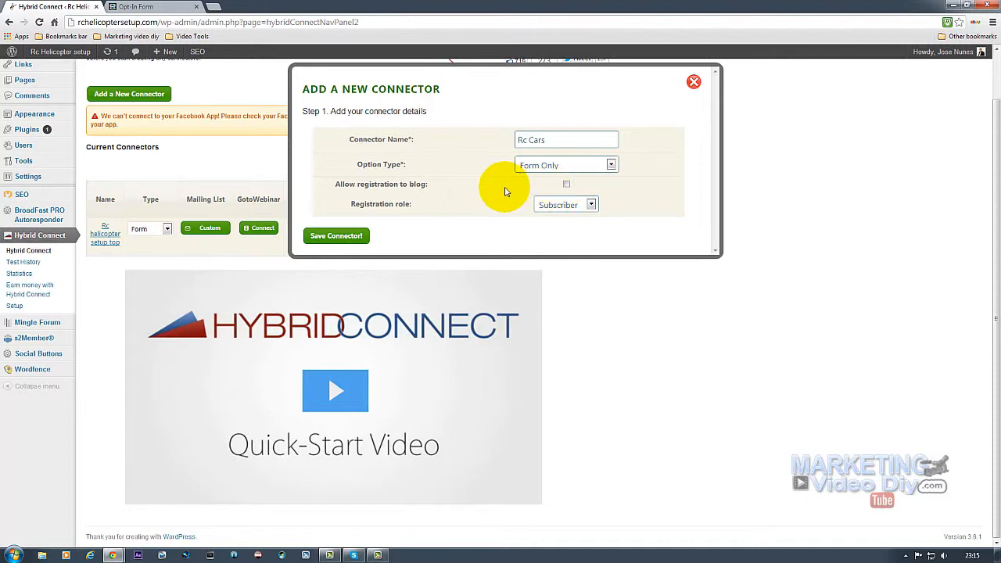
{"action": "left_click", "coordinate": [592, 204]}
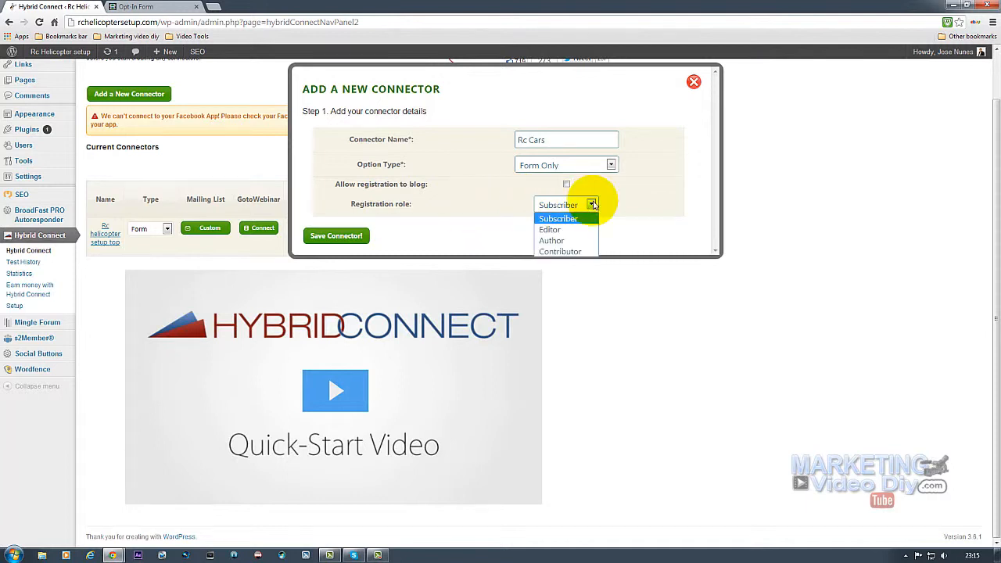
{"action": "left_click", "coordinate": [593, 205]}
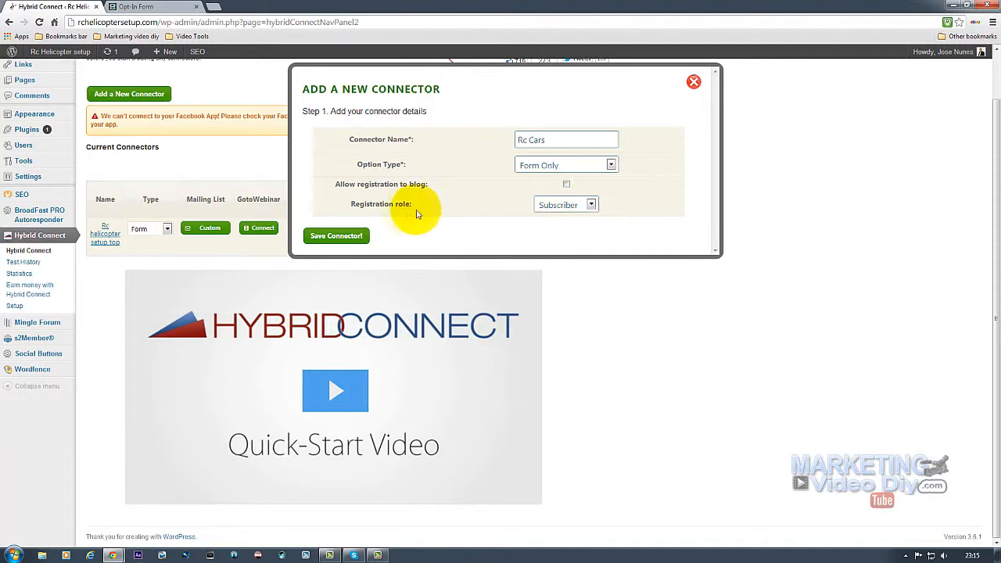
{"action": "left_click", "coordinate": [327, 238]}
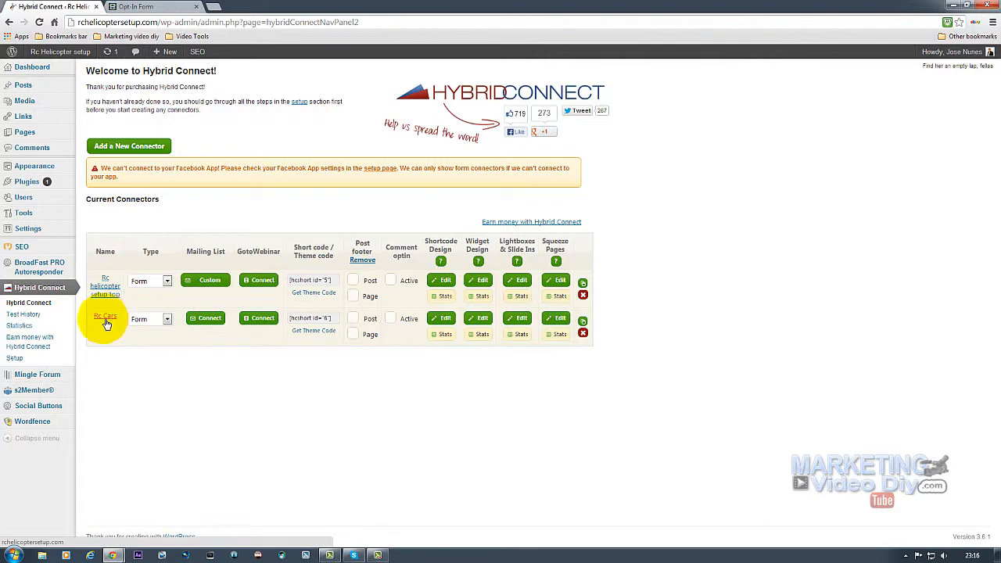
Copy the full HTML form code of the Rc Cars list from the BroadFast PRO mailing lists.
{"action": "mouse_move", "coordinate": [36, 262]}
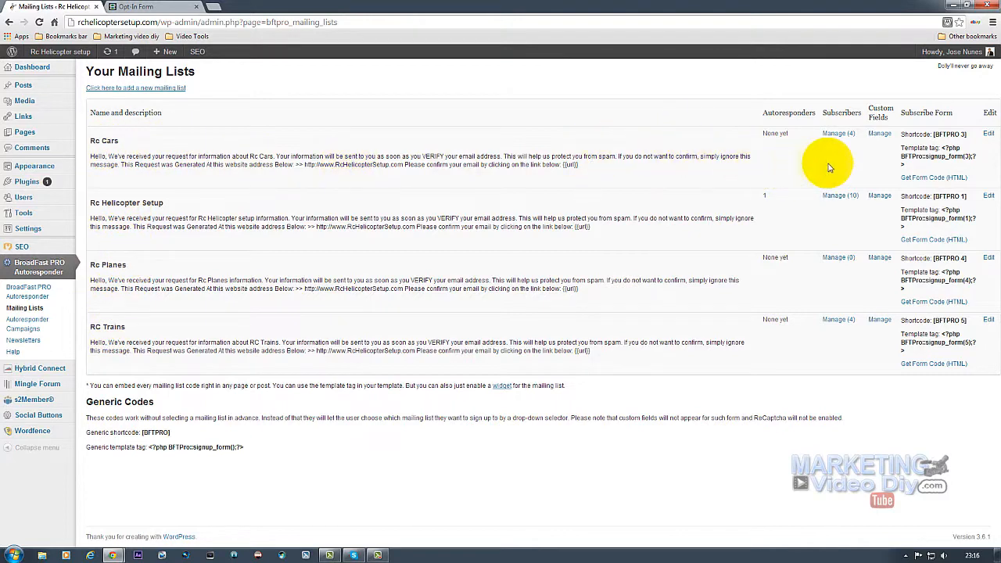
{"action": "left_click", "coordinate": [917, 179]}
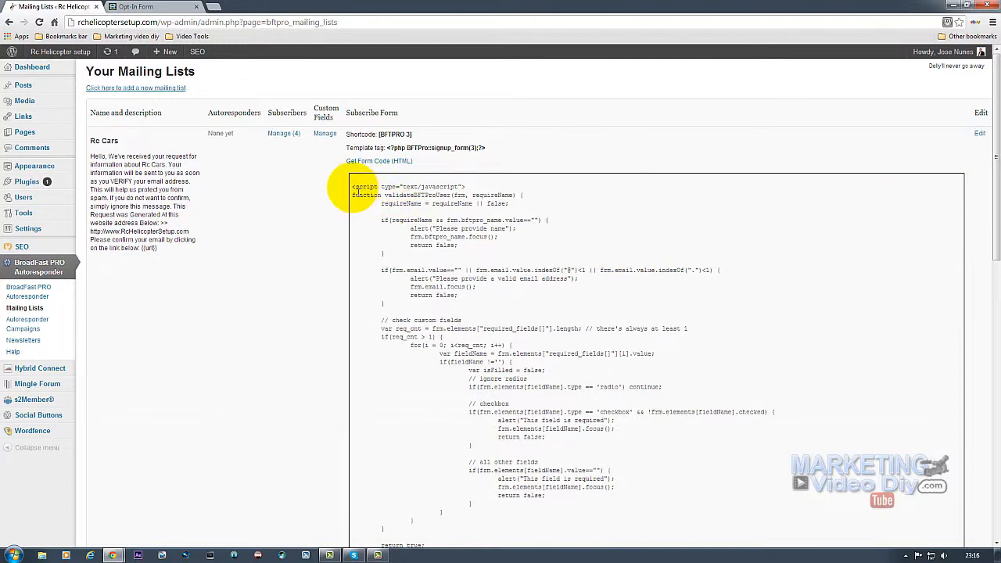
{"action": "left_click_drag", "start_coordinate": [354, 186], "coordinate": [441, 476]}
{"action": "right_click", "coordinate": [449, 412]}
{"action": "left_click", "coordinate": [460, 420]}
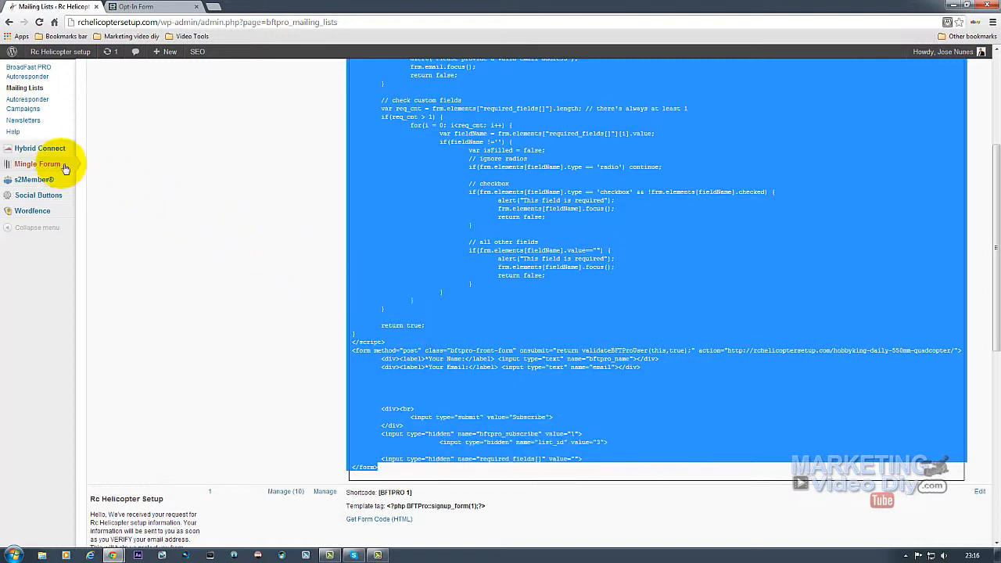
Connect the Rc Cars connector in Hybrid Connect to its mailing list by pasting the copied form code as autoresponder code and submitting it.
{"action": "mouse_move", "coordinate": [33, 148]}
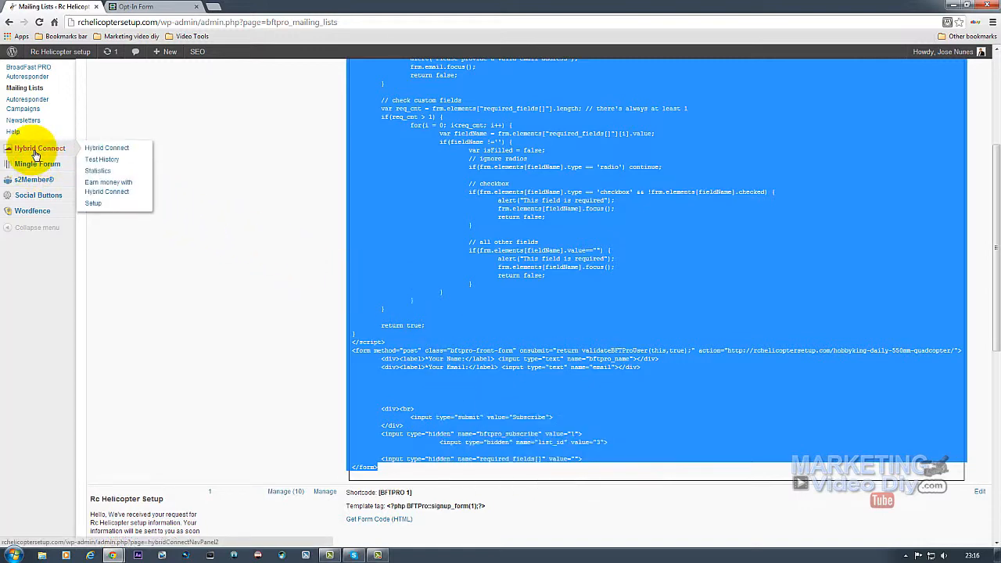
{"action": "left_click", "coordinate": [90, 151]}
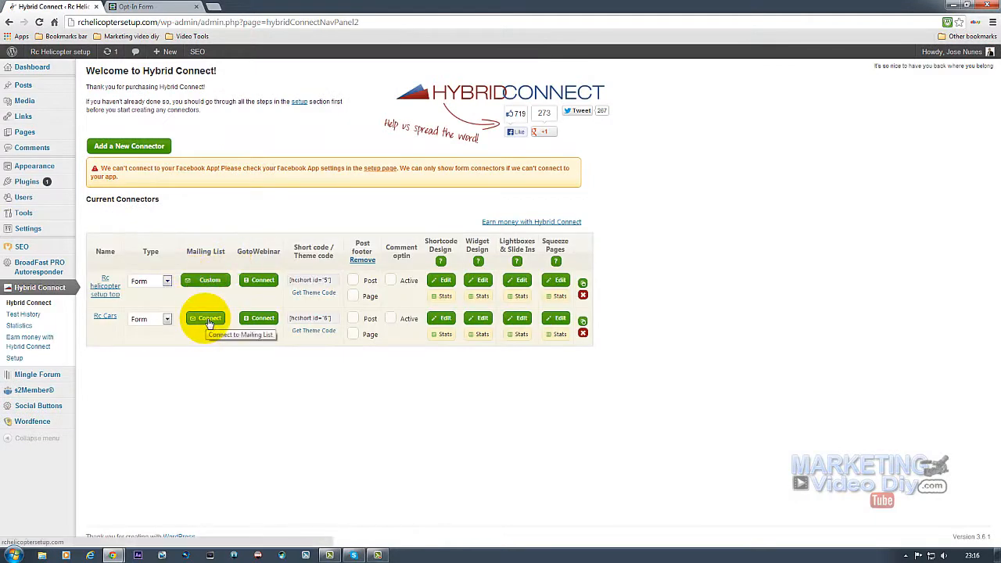
{"action": "left_click", "coordinate": [205, 320]}
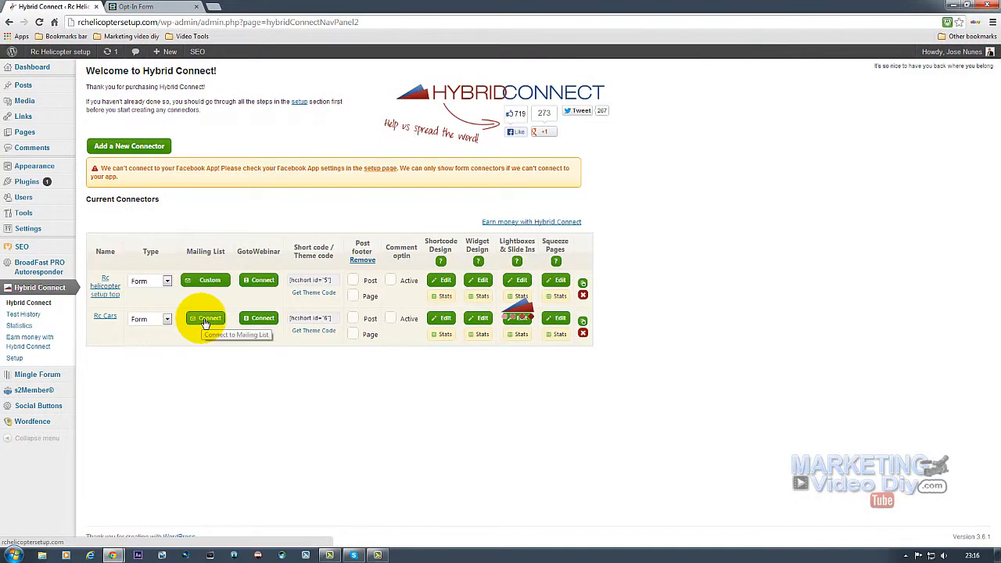
{"action": "left_click", "coordinate": [377, 204]}
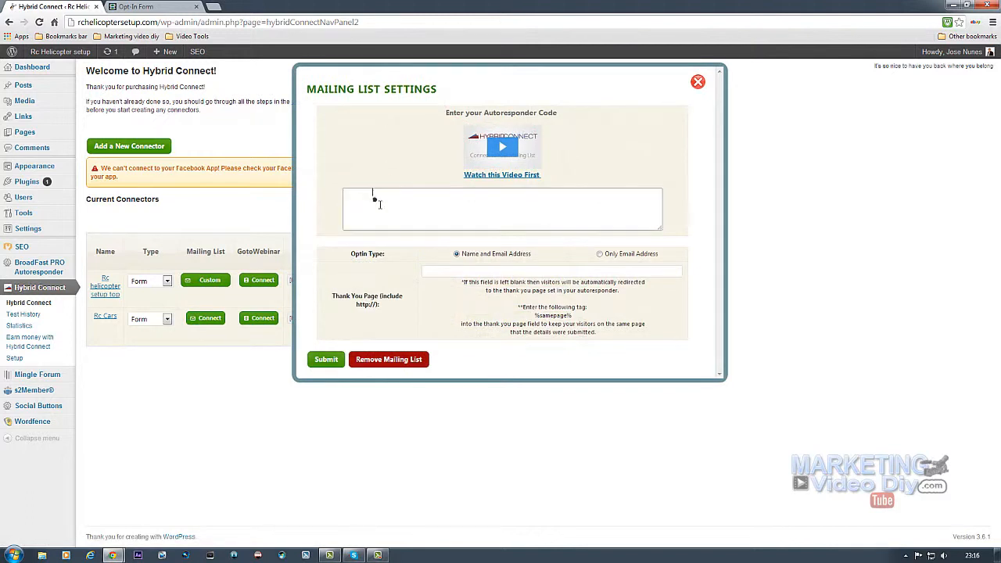
{"action": "right_click", "coordinate": [382, 200]}
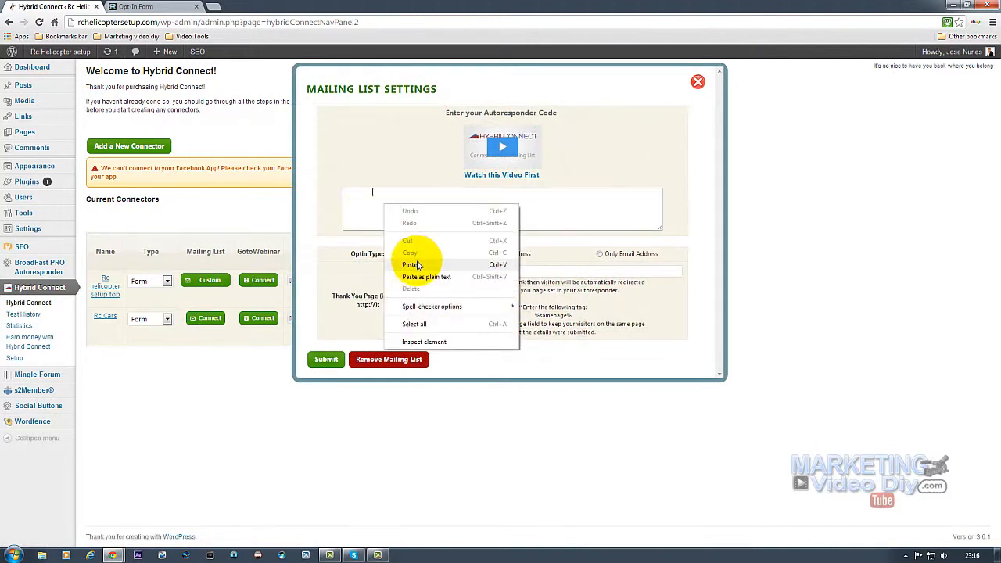
{"action": "left_click", "coordinate": [414, 323]}
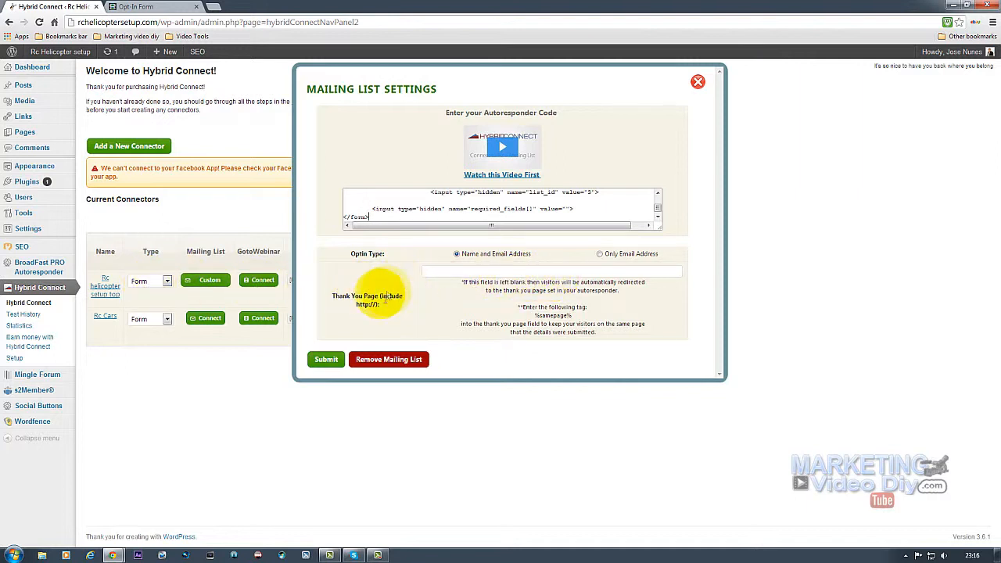
{"action": "left_click", "coordinate": [326, 361]}
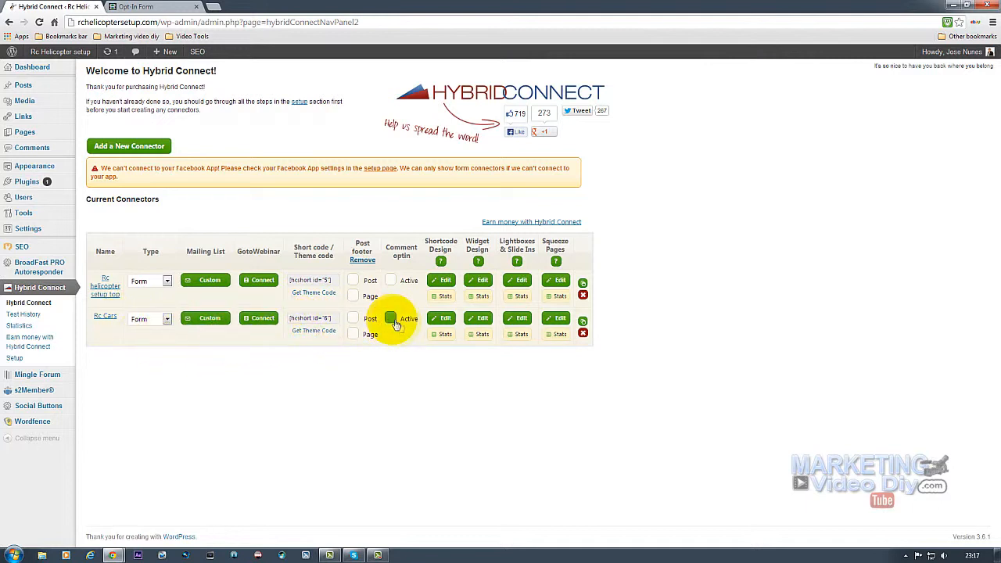
{"action": "left_click", "coordinate": [354, 318]}
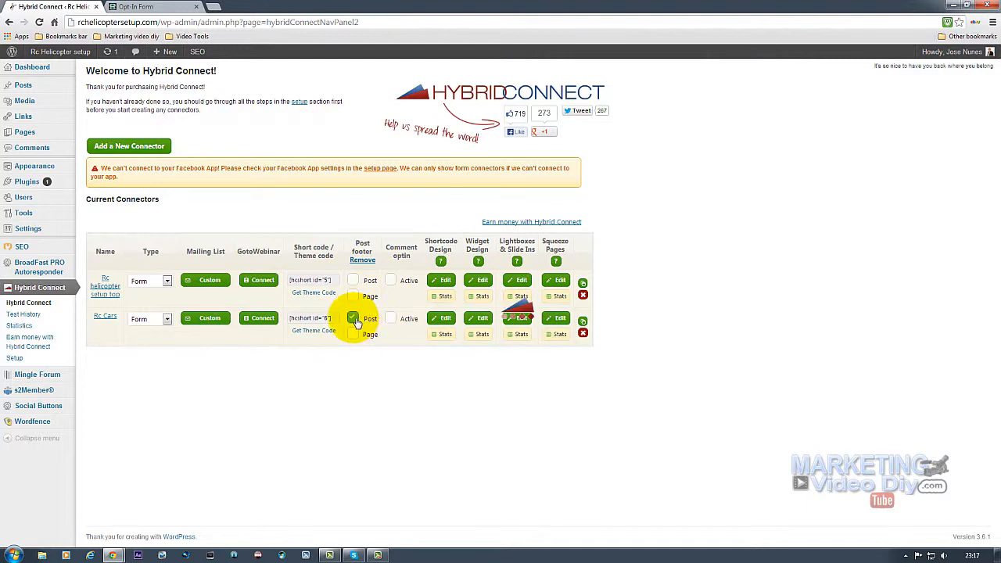
{"action": "left_click", "coordinate": [354, 320]}
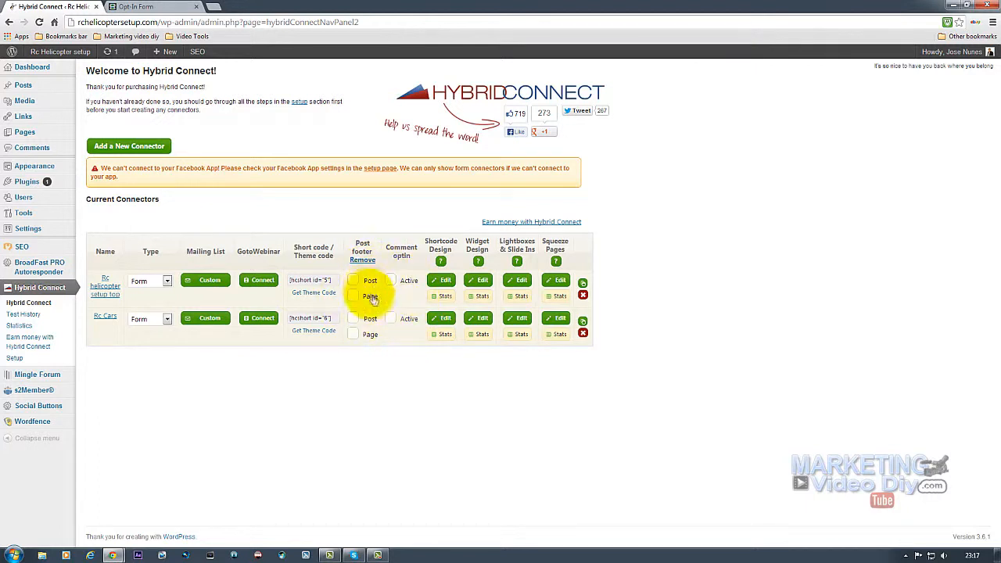
{"action": "left_click", "coordinate": [399, 320]}
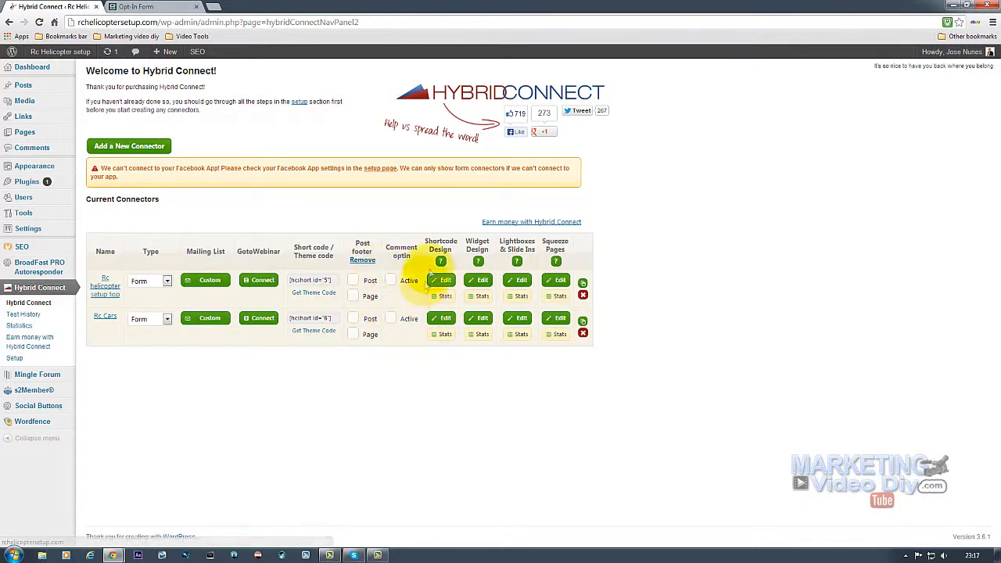
Open the shortcode design editor for the Rc Cars connector and toggle its full-screen mode on and off.
{"action": "left_click", "coordinate": [444, 320]}
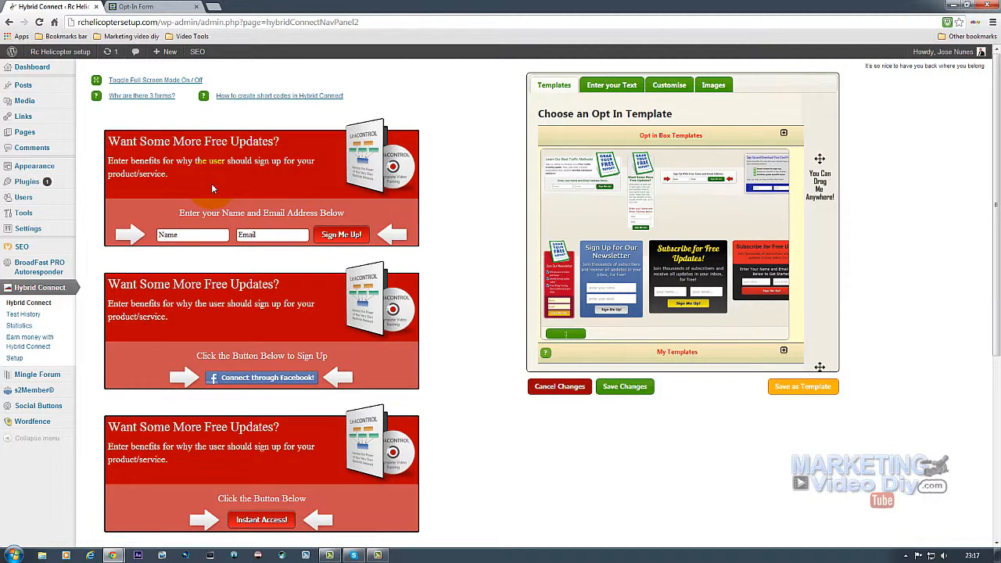
{"action": "left_click", "coordinate": [150, 79]}
{"action": "left_click", "coordinate": [104, 82]}
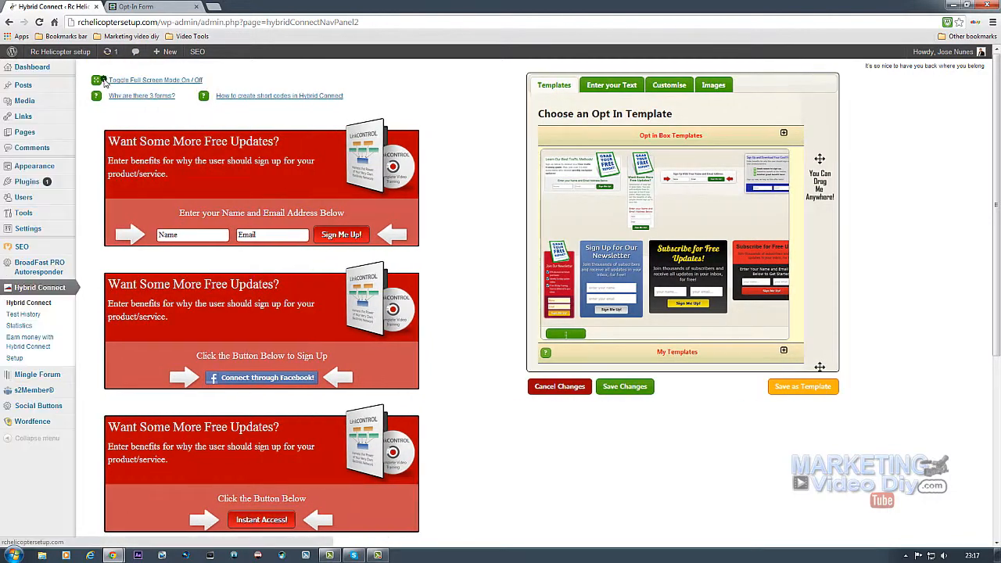
{"action": "left_click", "coordinate": [104, 81]}
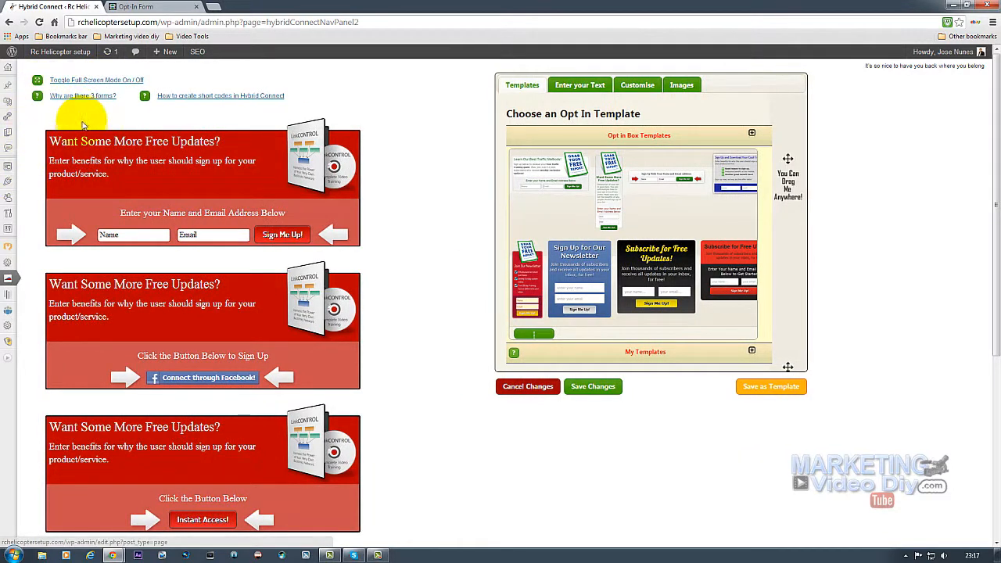
{"action": "left_click", "coordinate": [117, 83]}
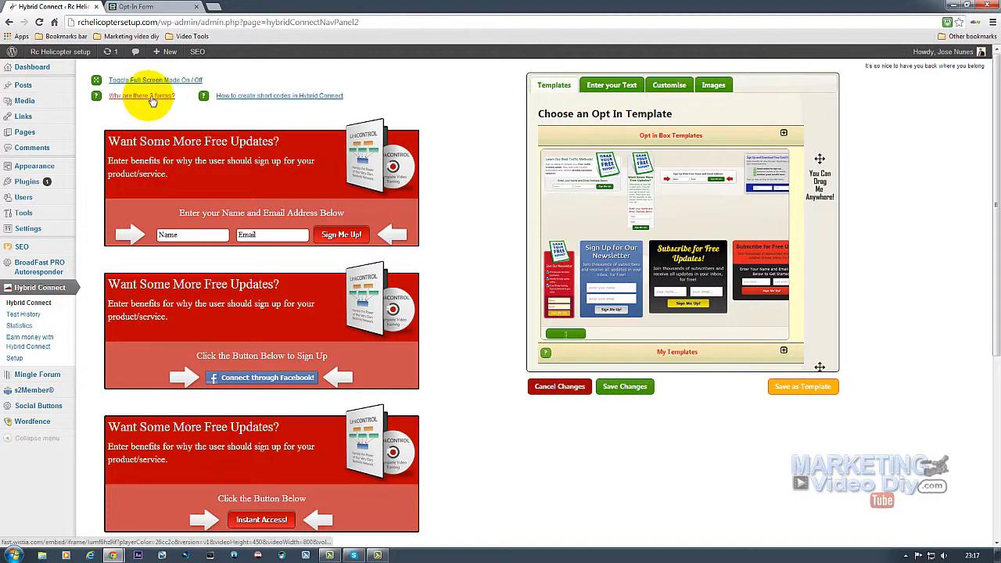
Open the help video on why there are three forms and close it again.
{"action": "left_click", "coordinate": [153, 99]}
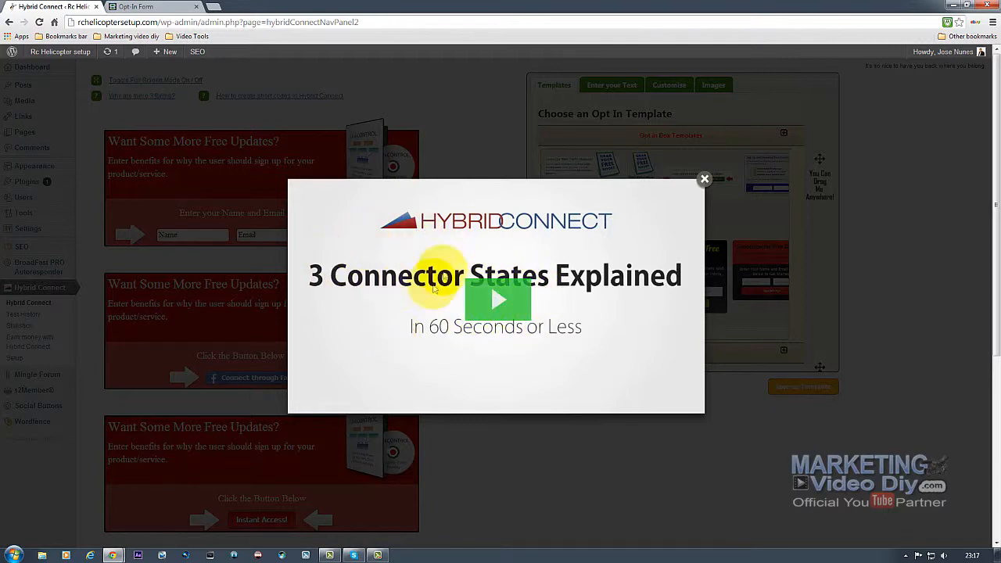
{"action": "left_click", "coordinate": [705, 181]}
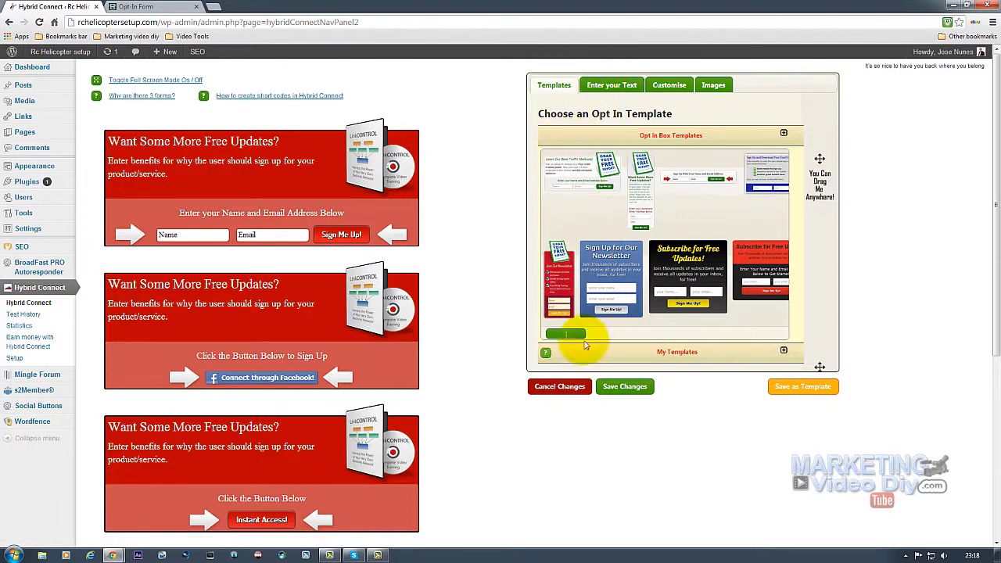
Browse the opt-in box templates and apply the one headed "Sign Up With Your Name and Email Address".
{"action": "left_click_drag", "start_coordinate": [571, 337], "coordinate": [602, 178]}
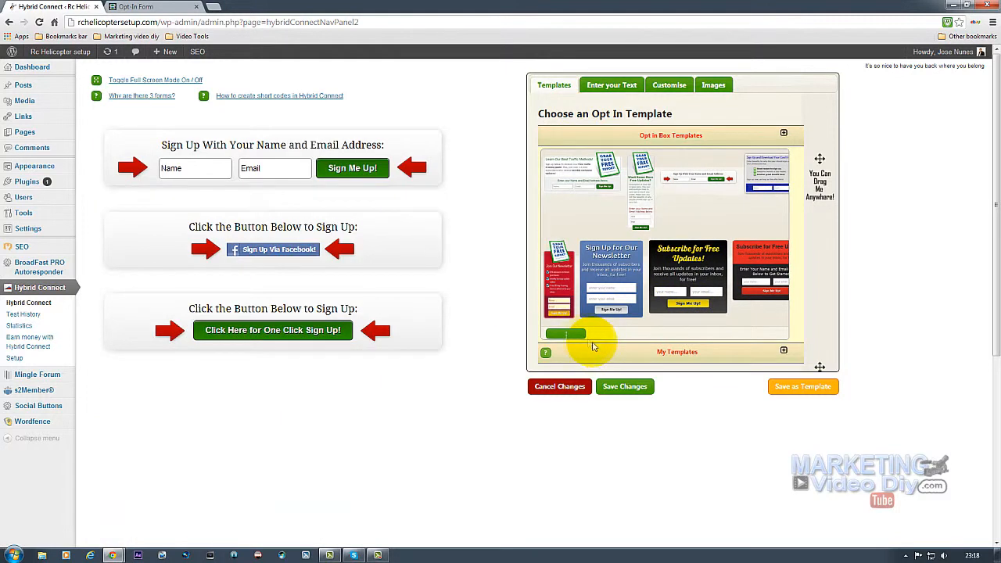
{"action": "mouse_move", "coordinate": [573, 335]}
{"action": "left_mouse_down"}
{"action": "mouse_move", "coordinate": [778, 336]}
{"action": "mouse_move", "coordinate": [563, 339]}
{"action": "left_mouse_up"}
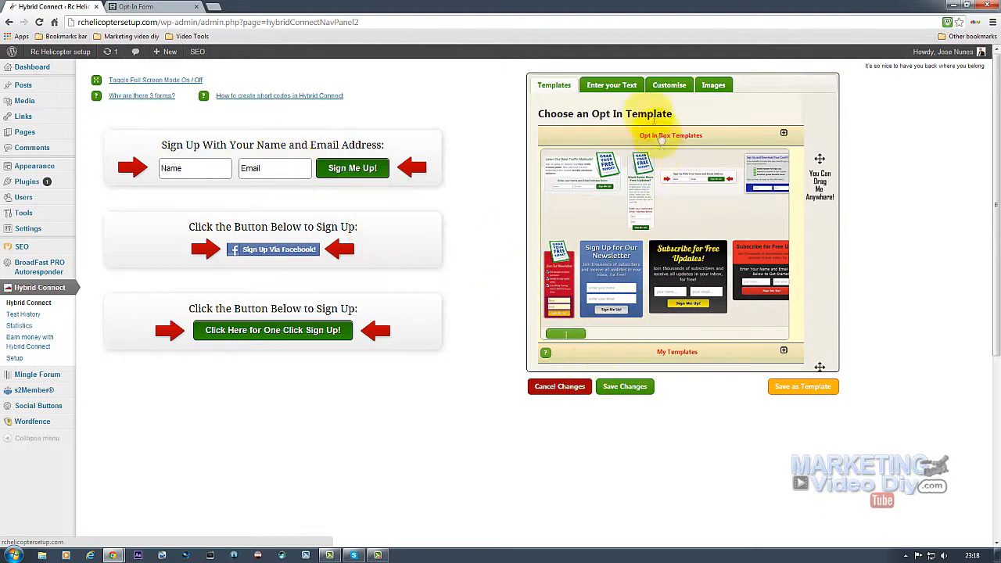
Open the form's text settings and expand the Privacy Policy Text section.
{"action": "left_click", "coordinate": [613, 85]}
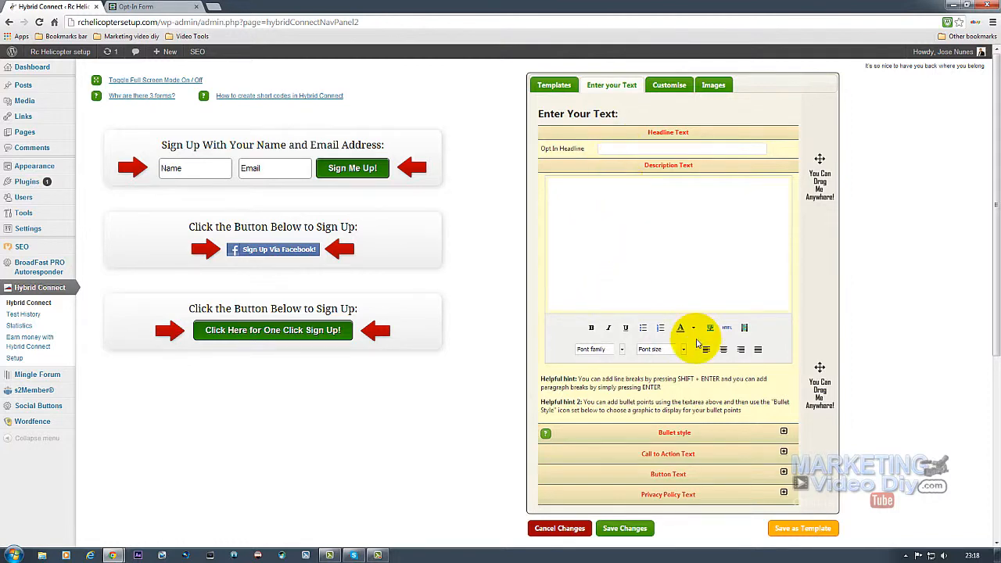
{"action": "left_click", "coordinate": [784, 494]}
{"action": "scroll", "coordinate": [780, 474], "scroll_direction": "down", "scroll_amount": 1}
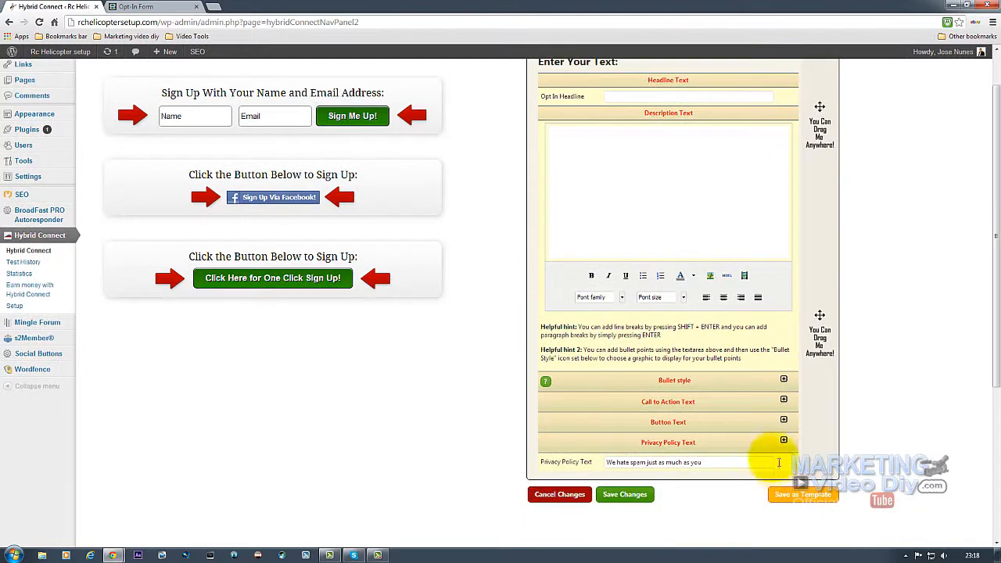
Review the Button Text, Call to Action Text and Bullet style sections of the form's text settings, then collapse all expanded sections.
{"action": "left_click", "coordinate": [784, 421]}
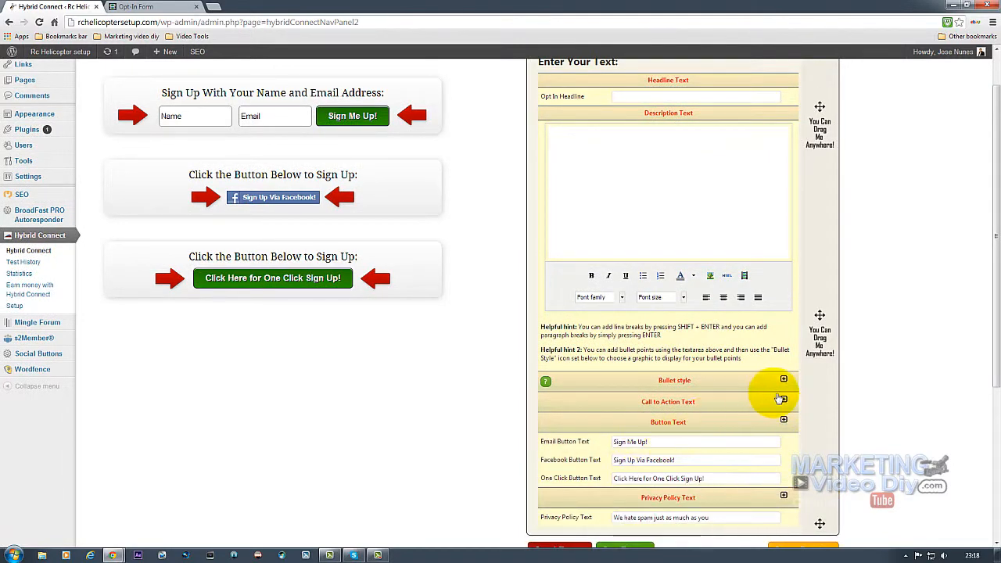
{"action": "left_click", "coordinate": [783, 400]}
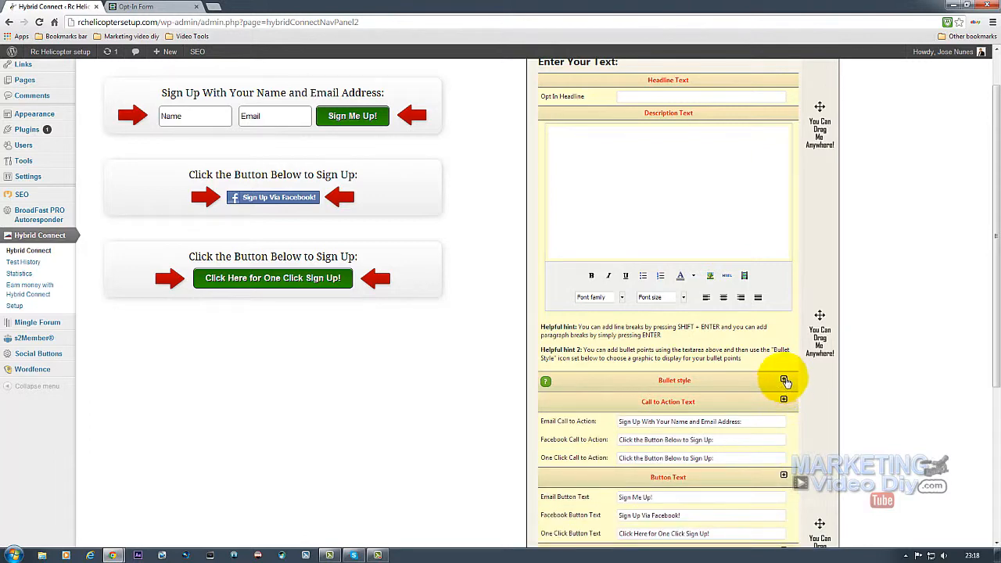
{"action": "left_click", "coordinate": [784, 380]}
{"action": "scroll", "coordinate": [704, 395], "scroll_direction": "down", "scroll_amount": 1}
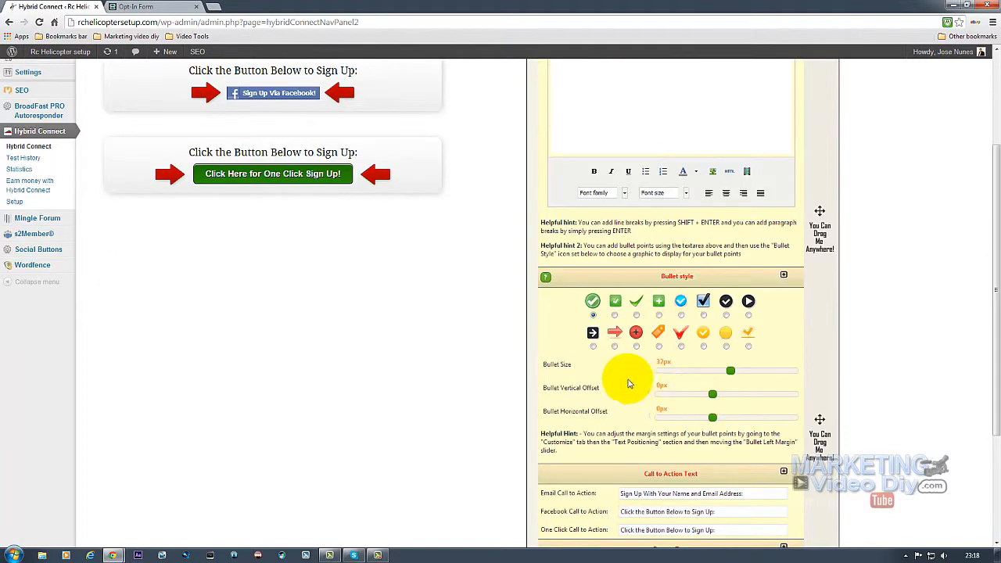
{"action": "scroll", "coordinate": [630, 384], "scroll_direction": "down", "scroll_amount": 2}
{"action": "scroll", "coordinate": [630, 384], "scroll_direction": "up", "scroll_amount": 2}
{"action": "left_click", "coordinate": [784, 274]}
{"action": "left_click", "coordinate": [783, 294]}
{"action": "left_click", "coordinate": [783, 392]}
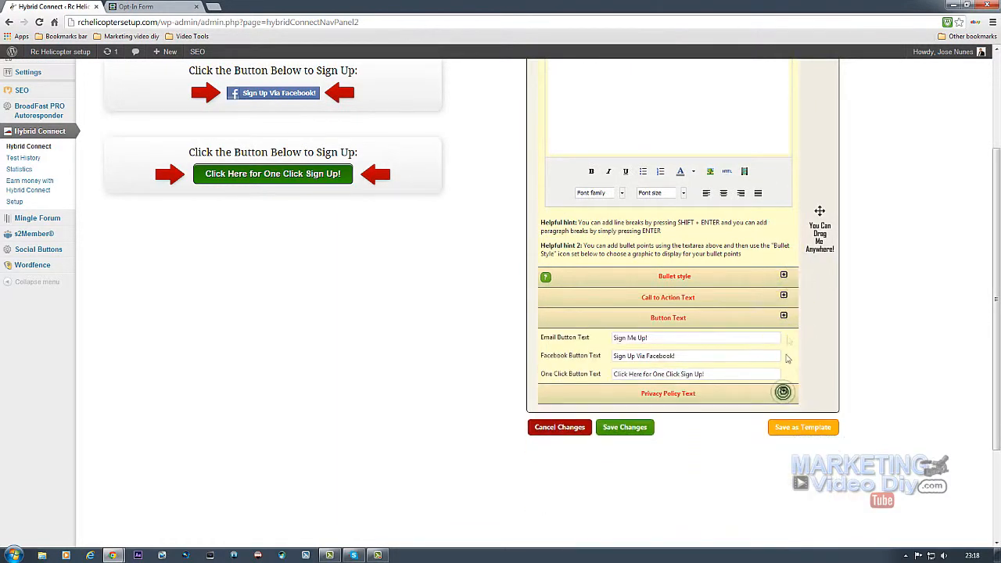
{"action": "left_click", "coordinate": [784, 315]}
{"action": "scroll", "coordinate": [732, 344], "scroll_direction": "up", "scroll_amount": 2}
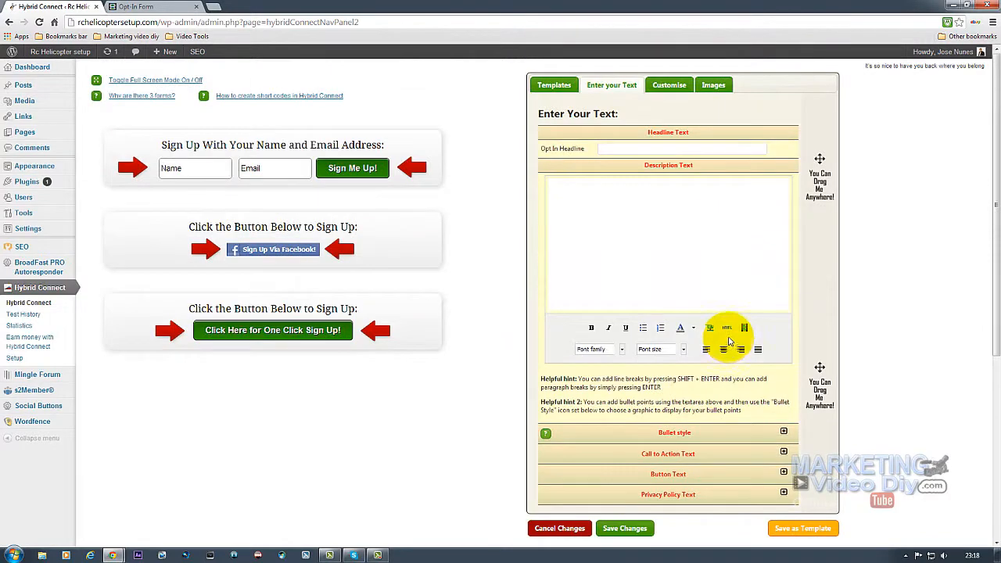
Open the template customisation settings and switch the responsive template option on and off again.
{"action": "left_click", "coordinate": [665, 85]}
{"action": "left_click", "coordinate": [623, 266]}
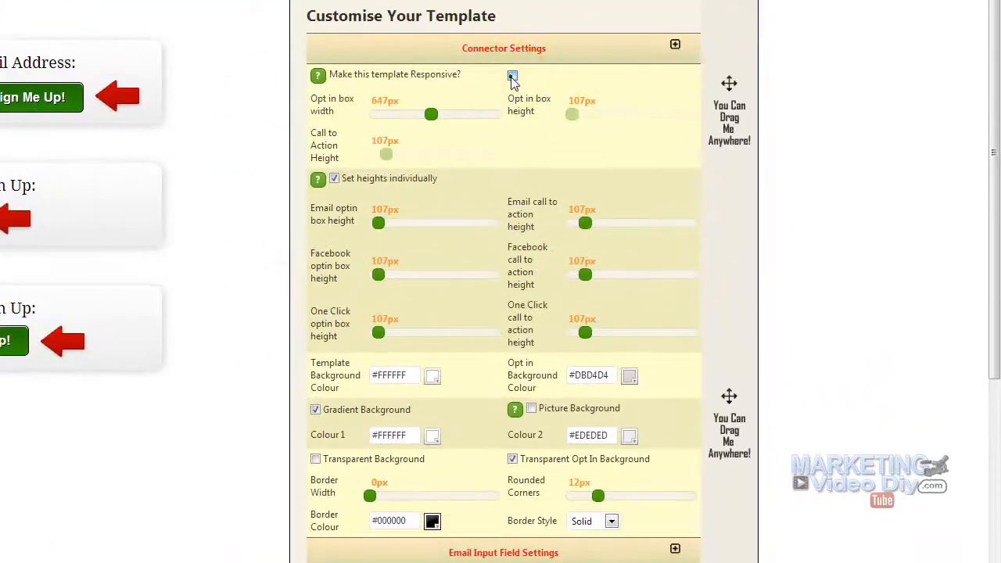
{"action": "left_click", "coordinate": [632, 134]}
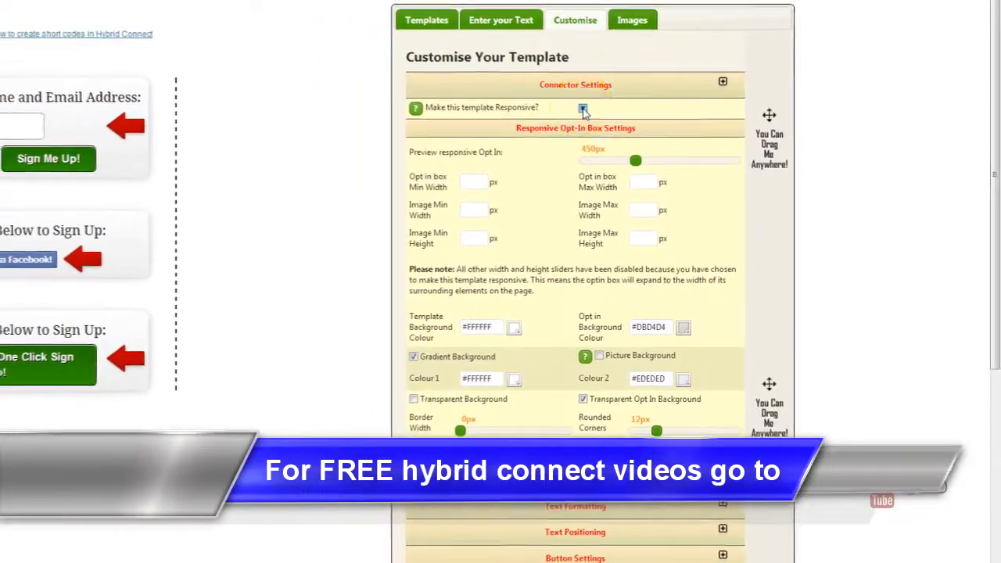
{"action": "left_click", "coordinate": [560, 99]}
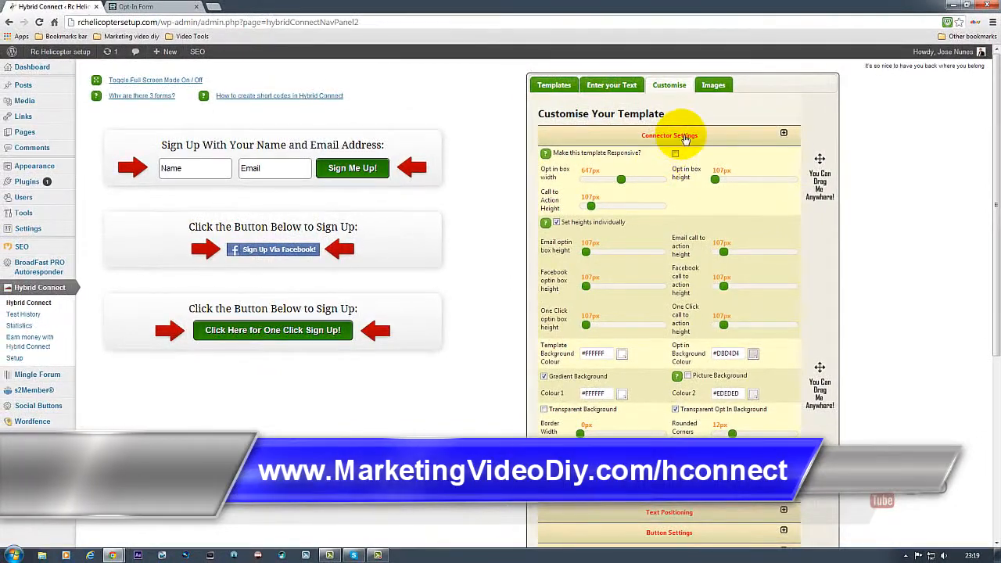
Review the Email Input Field Settings and Text Formatting sections of the template customisation, collapsing each one again.
{"action": "scroll", "coordinate": [661, 251], "scroll_direction": "down", "scroll_amount": 3}
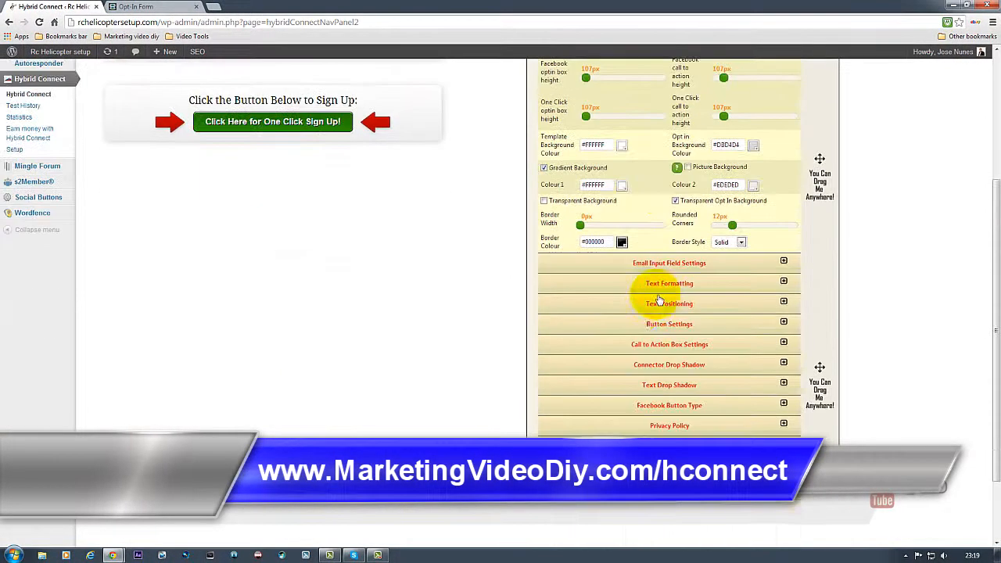
{"action": "left_click", "coordinate": [784, 263]}
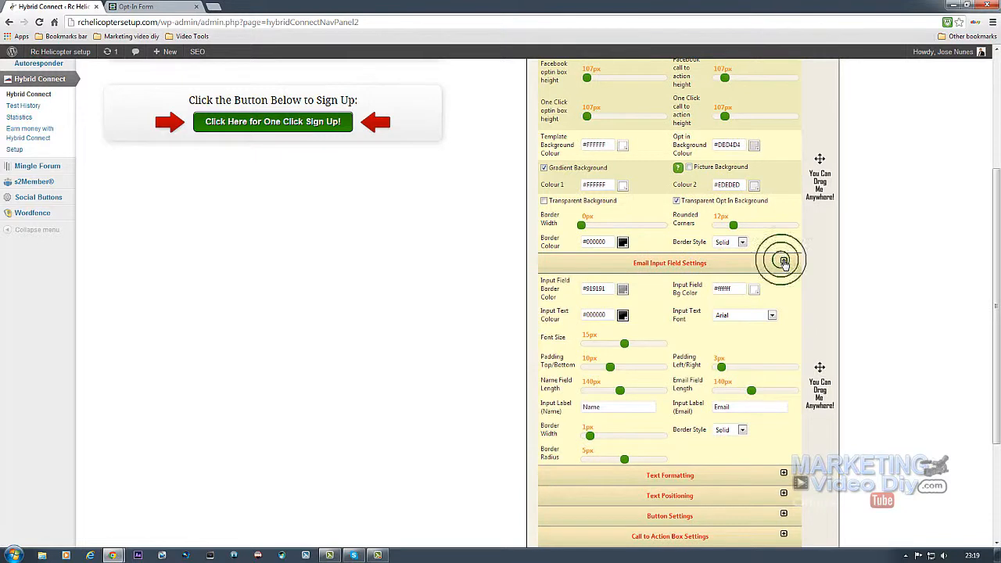
{"action": "left_click", "coordinate": [783, 262]}
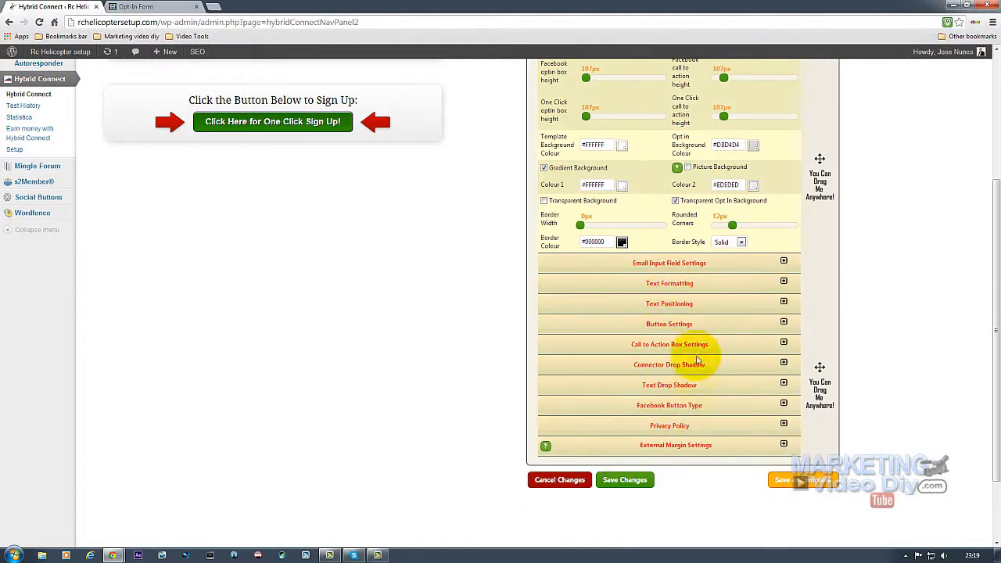
{"action": "left_click", "coordinate": [784, 283]}
{"action": "left_click", "coordinate": [783, 283]}
{"action": "left_click", "coordinate": [784, 262]}
{"action": "left_click", "coordinate": [784, 262]}
Move the floating settings panel slightly away from the form preview and open the form's image settings.
{"action": "left_click_drag", "start_coordinate": [820, 159], "coordinate": [841, 176]}
{"action": "scroll", "coordinate": [743, 242], "scroll_direction": "up", "scroll_amount": 3}
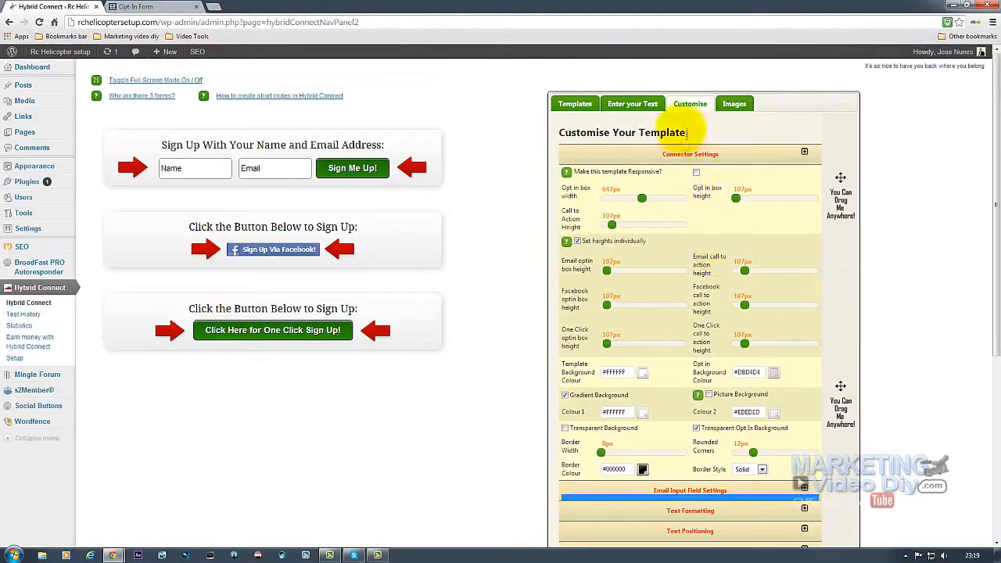
{"action": "left_click", "coordinate": [734, 103]}
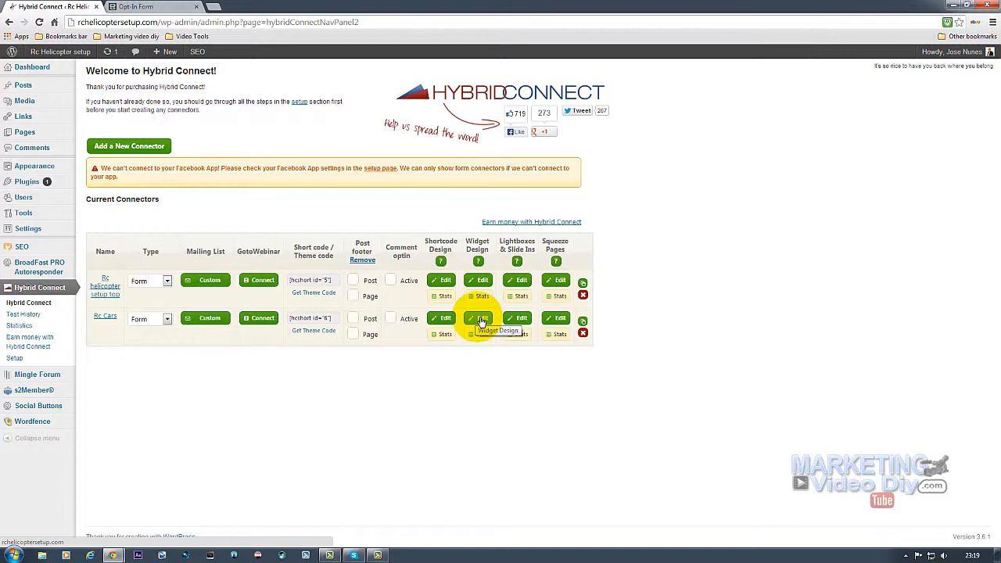
Open the widget design of the Rc Cars connector and apply the "Sign Up for Exclusive Updates!" opt-in box template.
{"action": "left_click", "coordinate": [480, 319]}
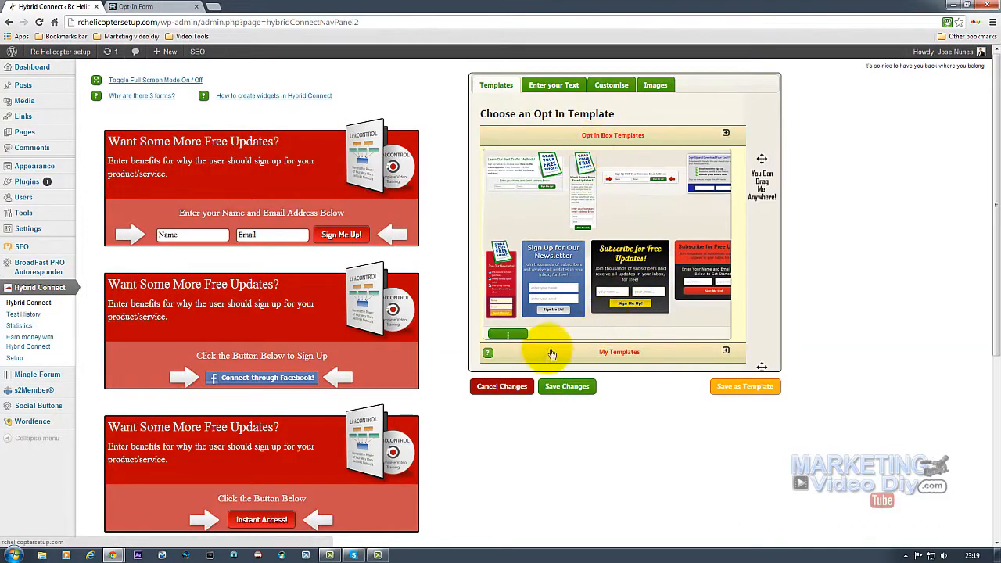
{"action": "left_click_drag", "start_coordinate": [516, 336], "coordinate": [544, 338]}
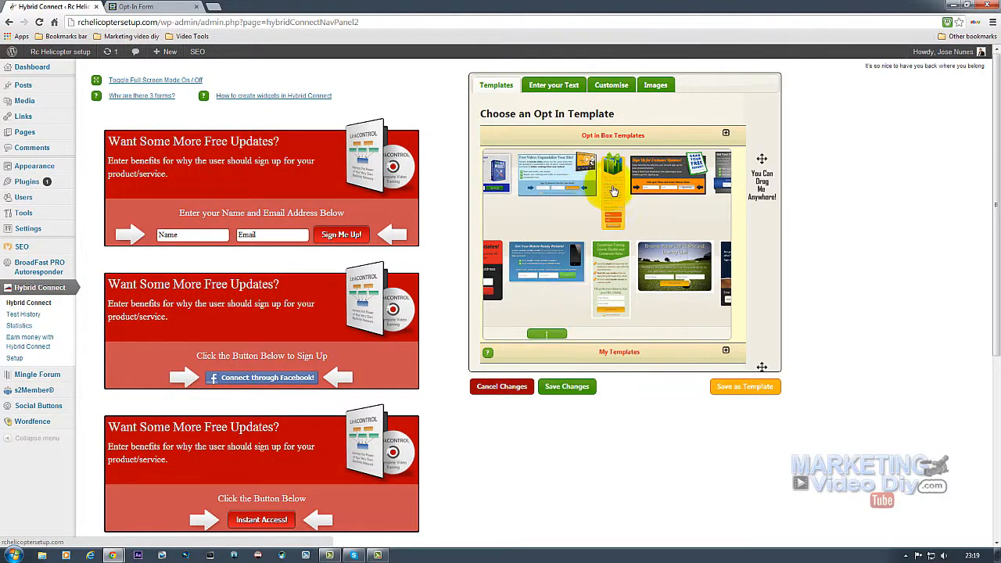
{"action": "left_click_drag", "start_coordinate": [545, 336], "coordinate": [569, 335]}
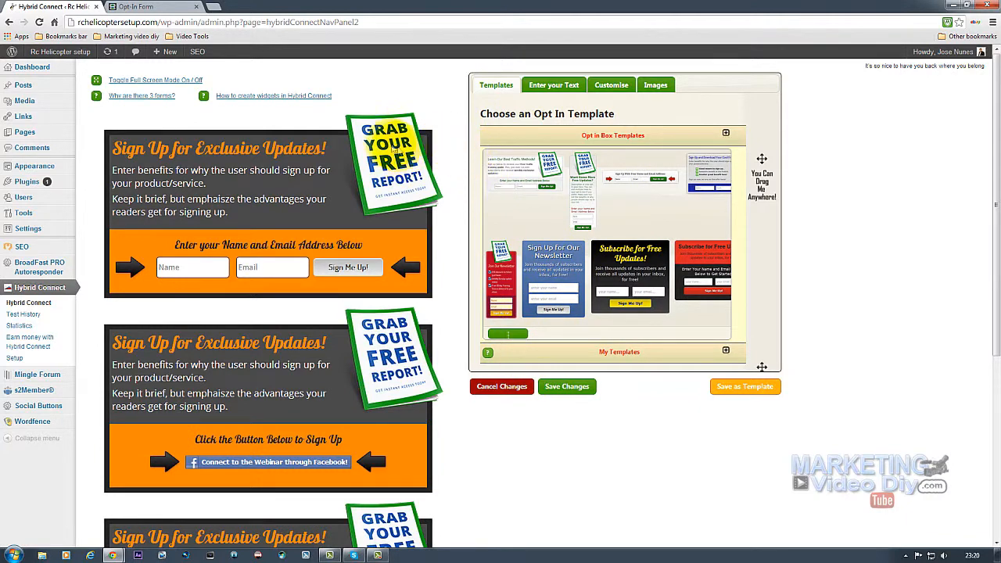
Open the widget's image settings and toggle the side picture off and back on.
{"action": "left_click", "coordinate": [654, 85]}
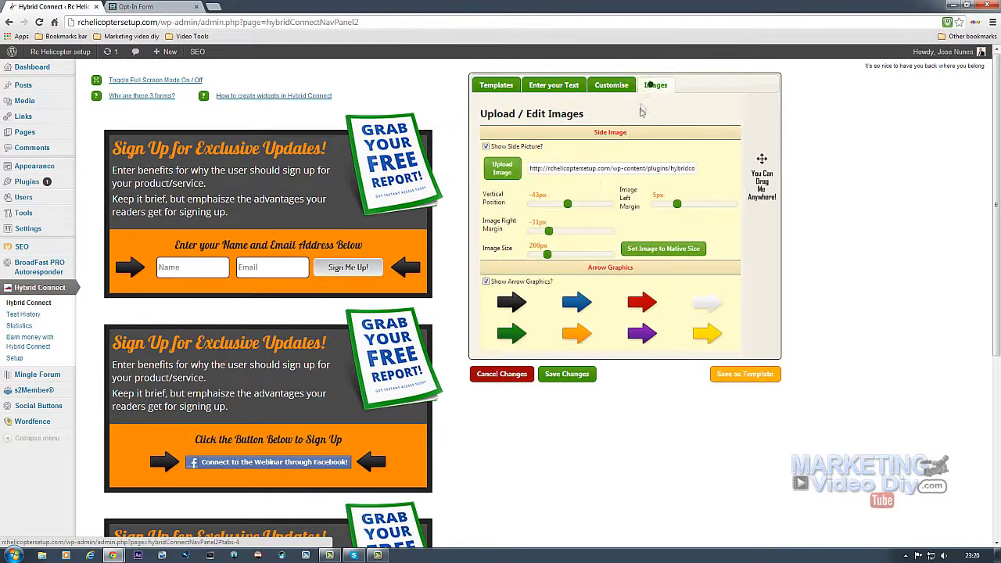
{"action": "left_click", "coordinate": [485, 147]}
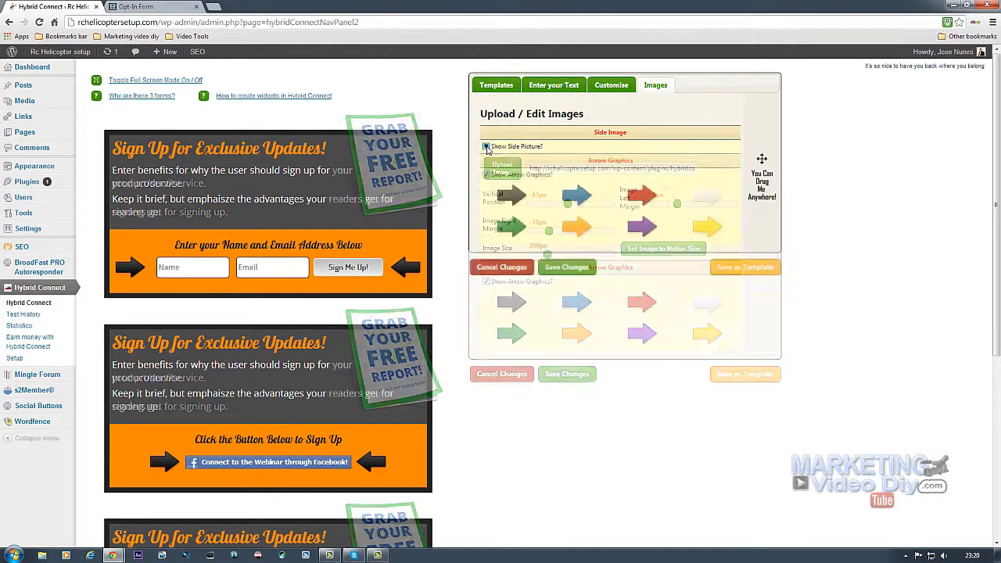
{"action": "left_click", "coordinate": [485, 147]}
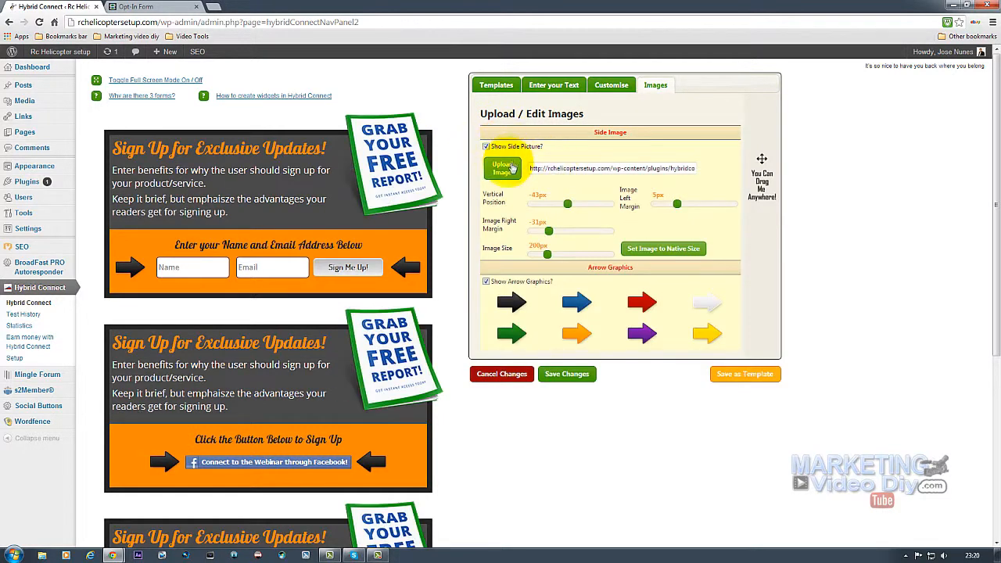
Copy the link URL of the helicopter image titled 1 from the media library, then close the library.
{"action": "left_click", "coordinate": [504, 168]}
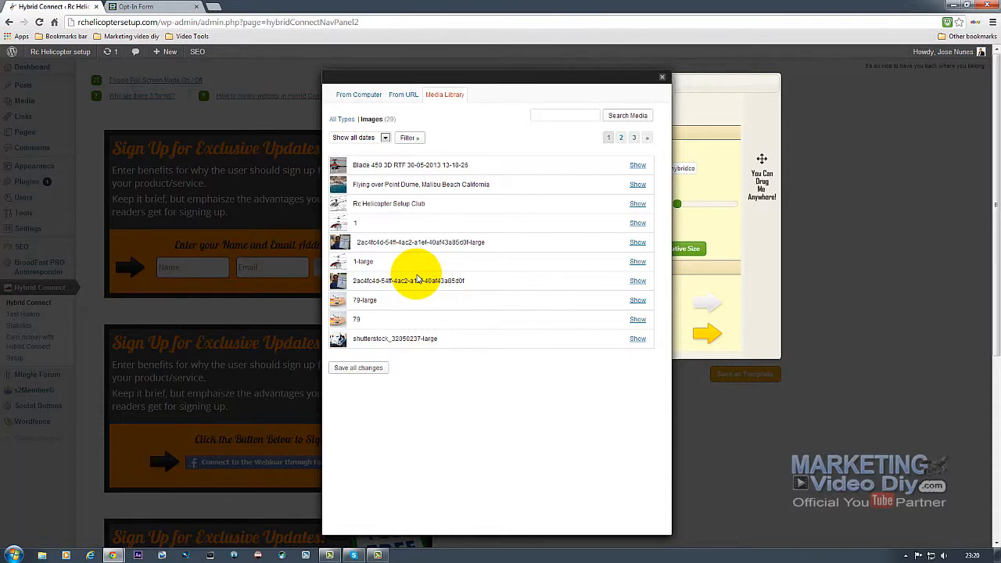
{"action": "left_click", "coordinate": [644, 224]}
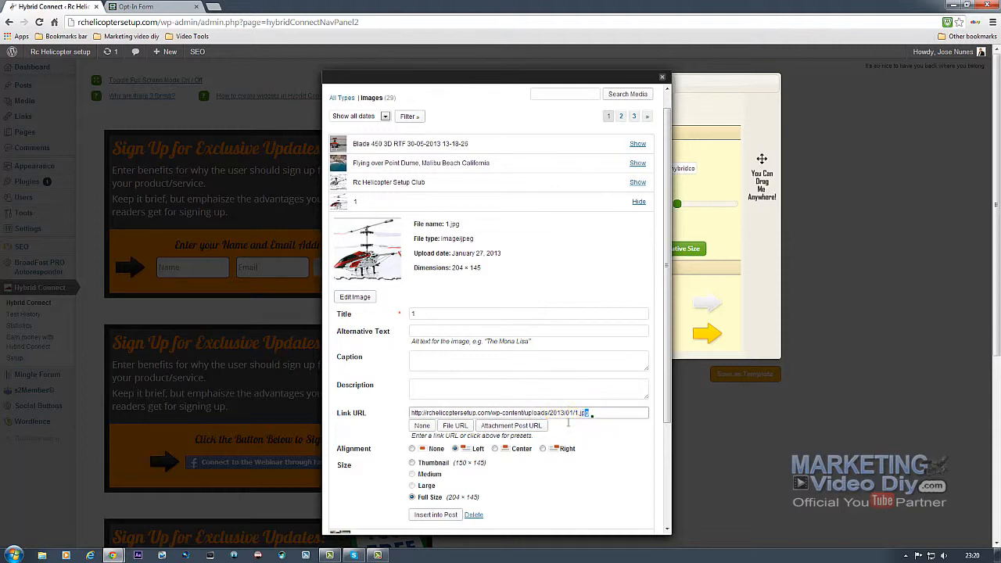
{"action": "left_click_drag", "start_coordinate": [590, 422], "coordinate": [411, 426]}
{"action": "right_click", "coordinate": [422, 413]}
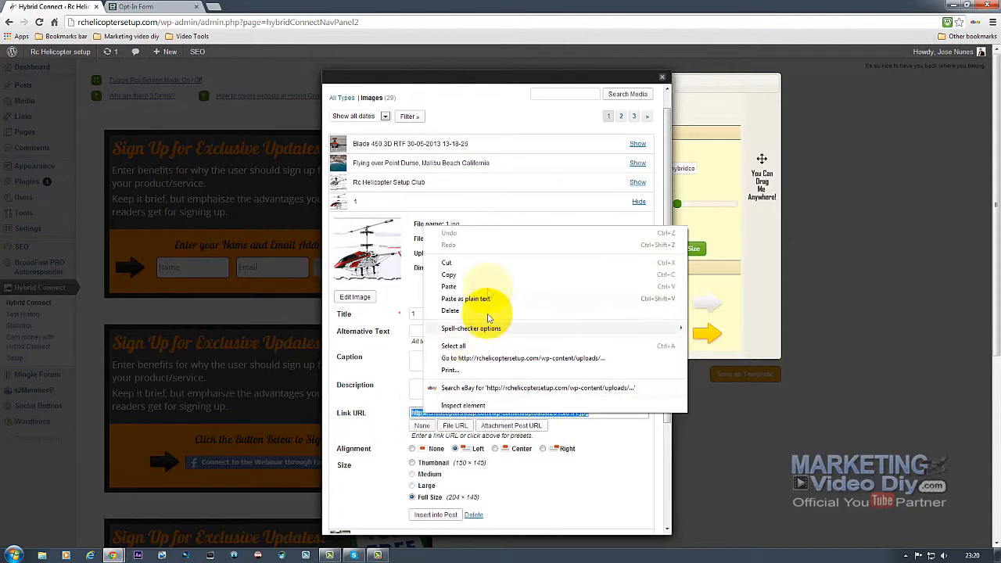
{"action": "left_click", "coordinate": [478, 280]}
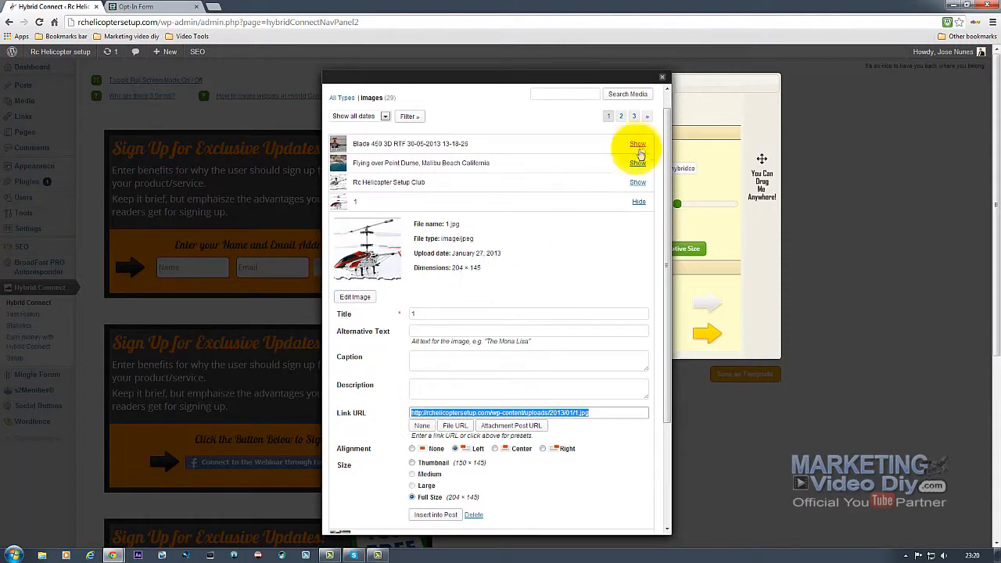
{"action": "left_click", "coordinate": [663, 77]}
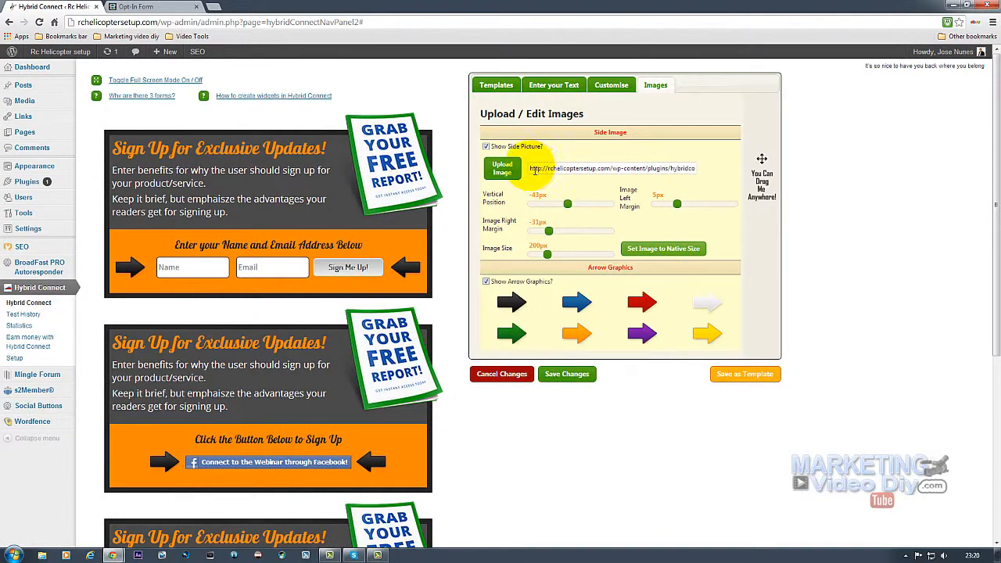
Replace the side image address with the copied 1.jpg link and save the widget design.
{"action": "left_click_drag", "start_coordinate": [611, 169], "coordinate": [730, 172]}
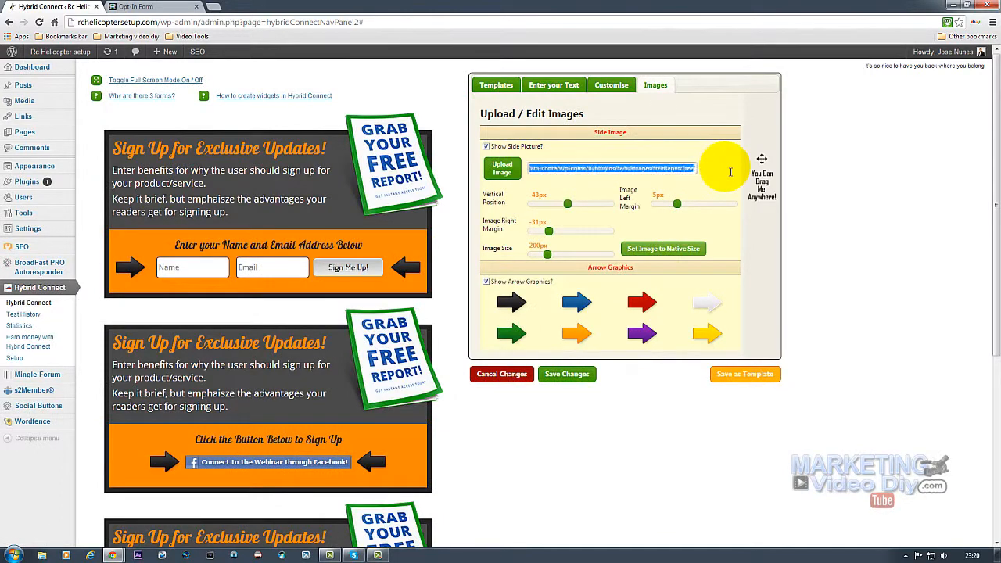
{"action": "right_click", "coordinate": [704, 170]}
{"action": "left_click", "coordinate": [714, 236]}
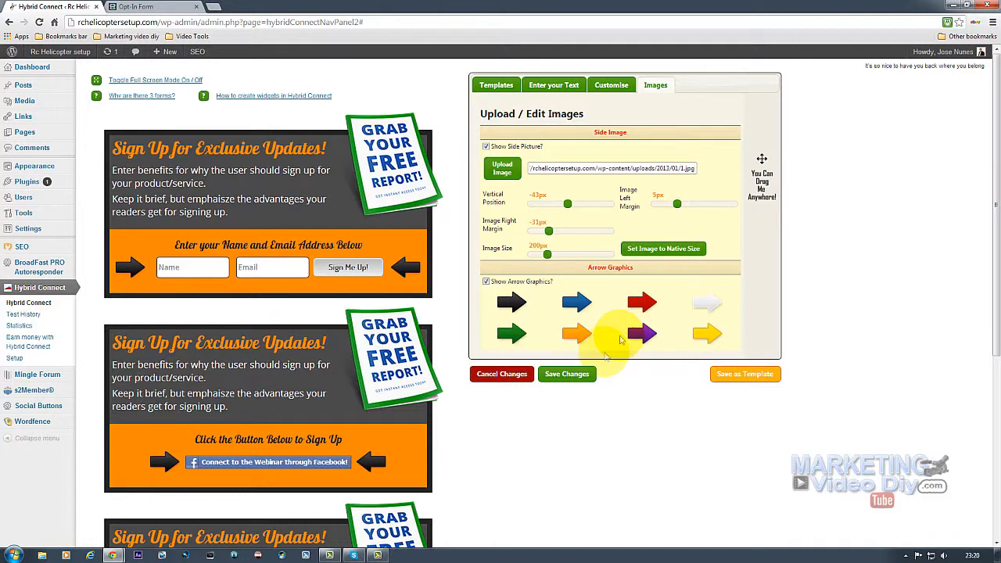
{"action": "left_click", "coordinate": [564, 380]}
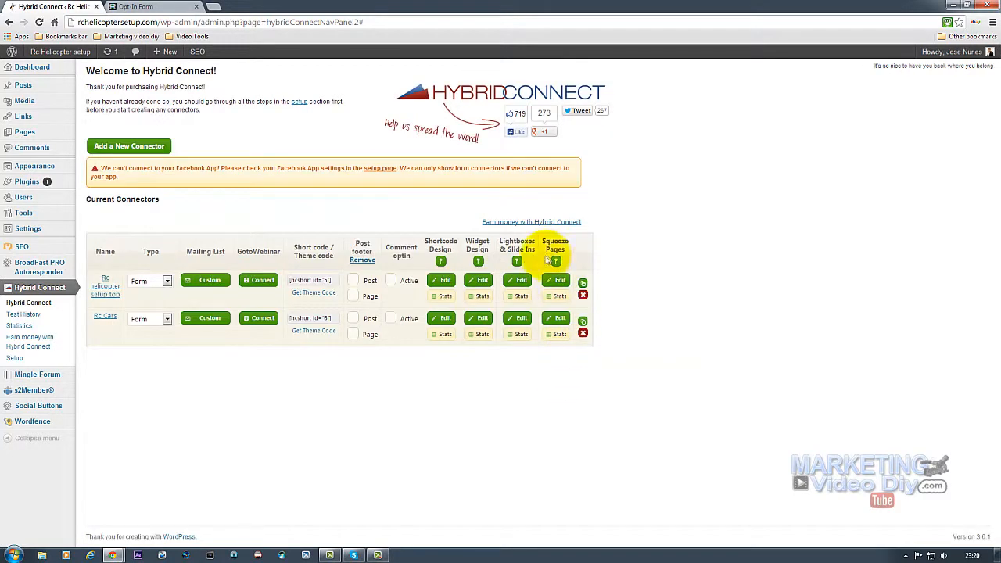
{"action": "left_click", "coordinate": [484, 282]}
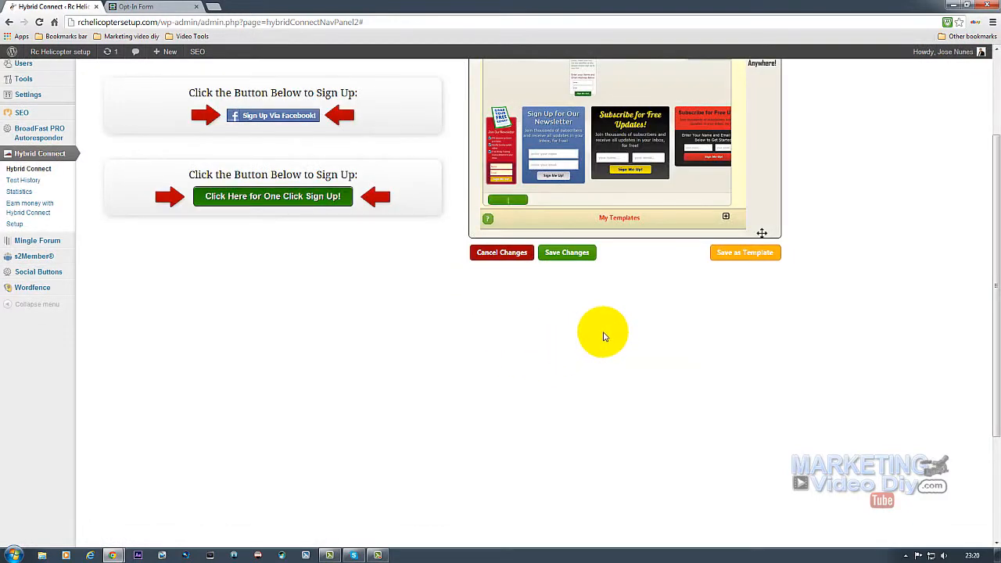
{"action": "scroll", "coordinate": [548, 321], "scroll_direction": "up", "scroll_amount": 2}
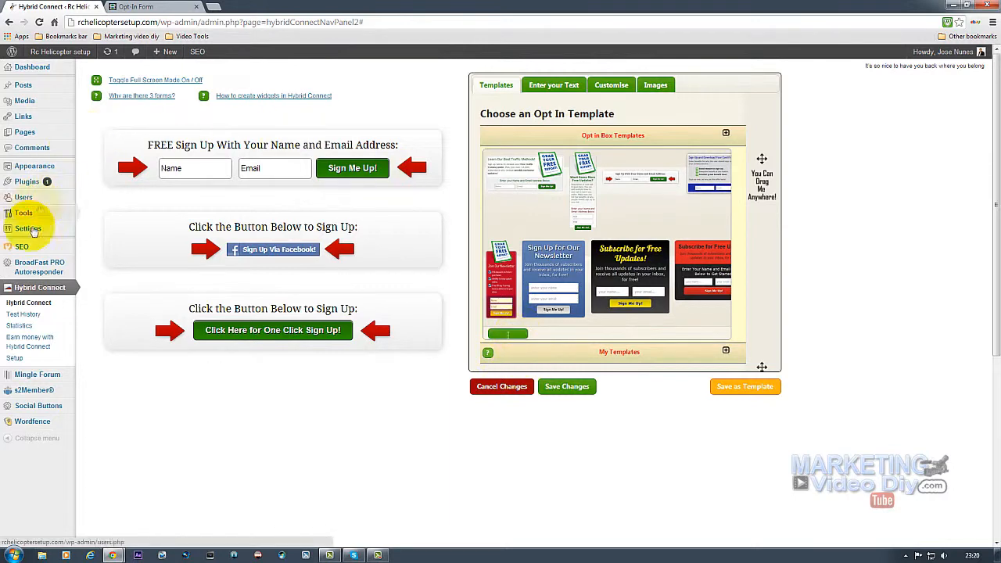
{"action": "left_click", "coordinate": [29, 303]}
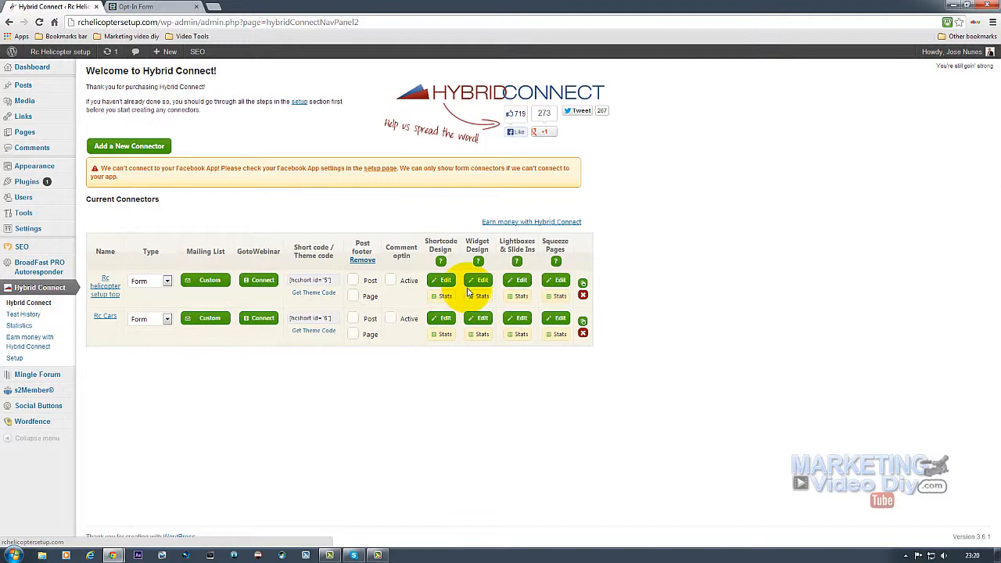
{"action": "left_click", "coordinate": [478, 280]}
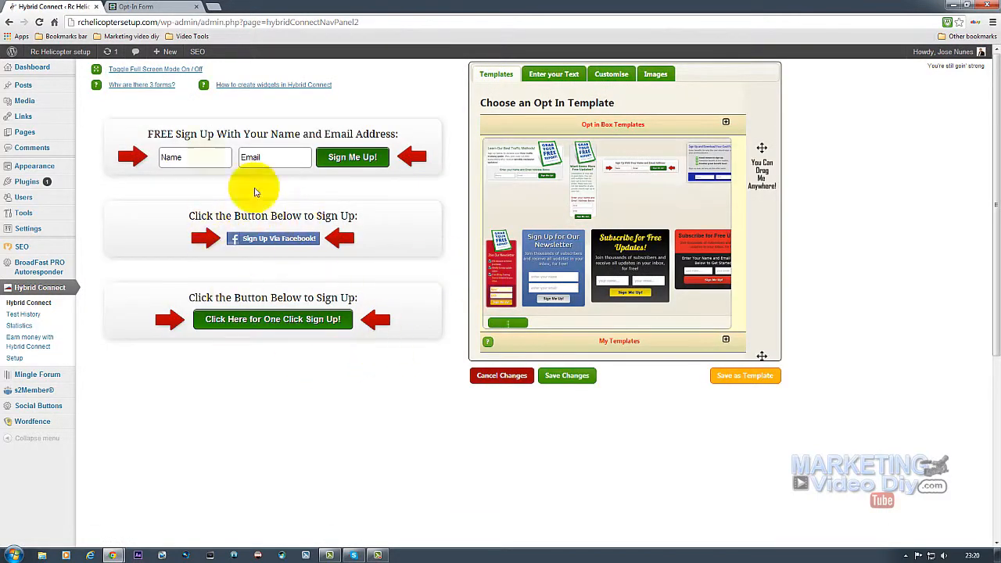
{"action": "left_click", "coordinate": [41, 287]}
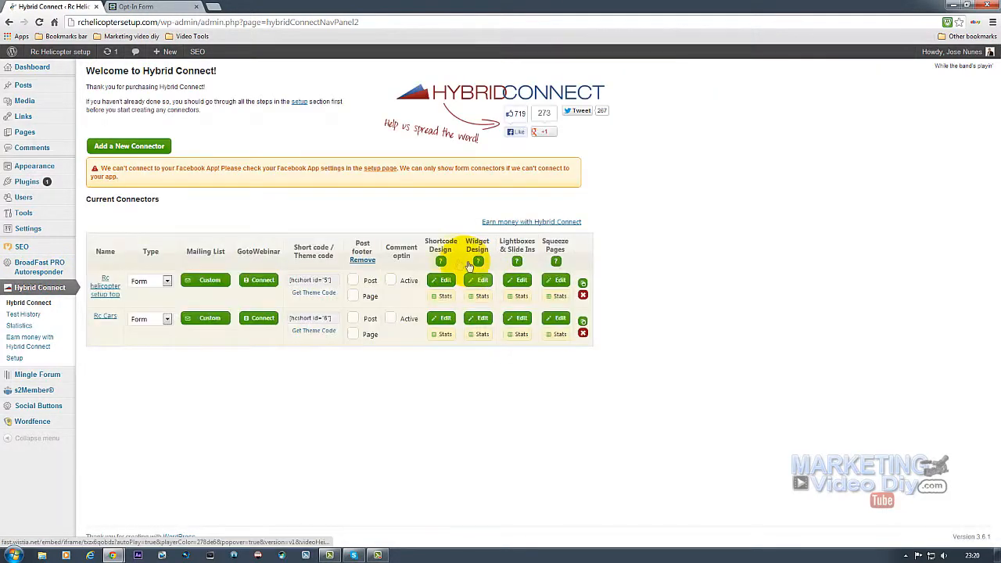
Reopen the Rc Cars widget design and set the side image's vertical position to 10px.
{"action": "left_click", "coordinate": [480, 318]}
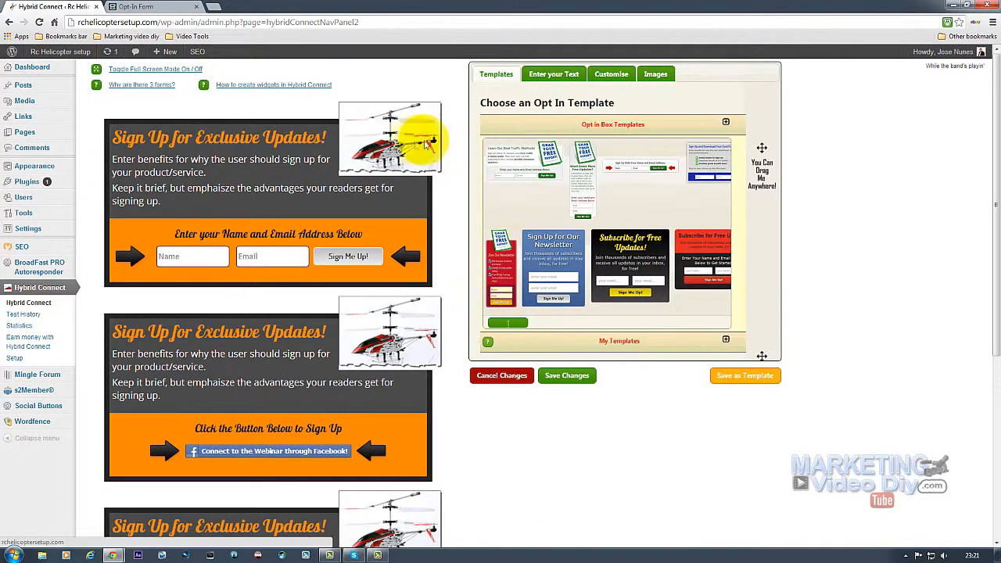
{"action": "left_click", "coordinate": [656, 74]}
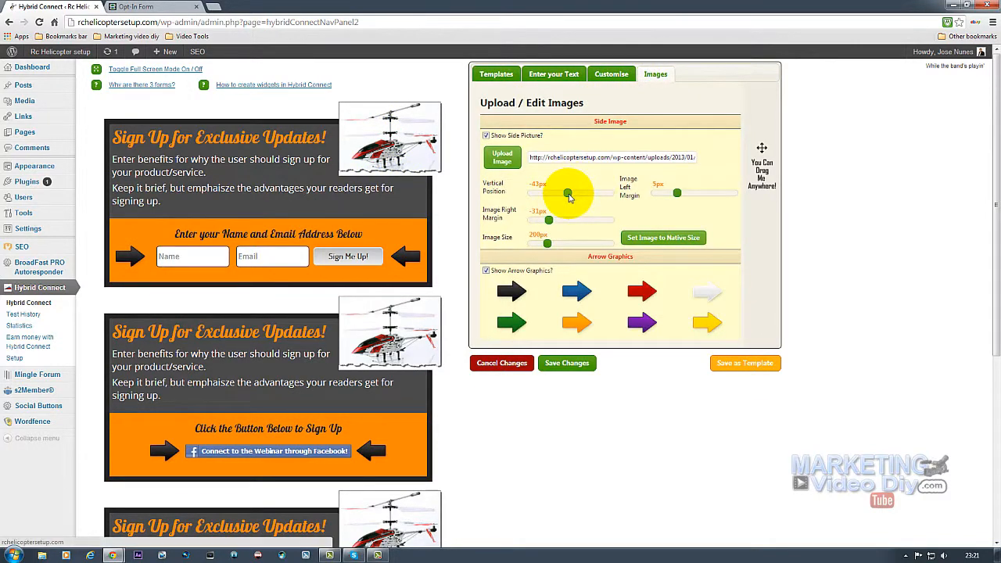
{"action": "left_click_drag", "start_coordinate": [569, 198], "coordinate": [574, 198]}
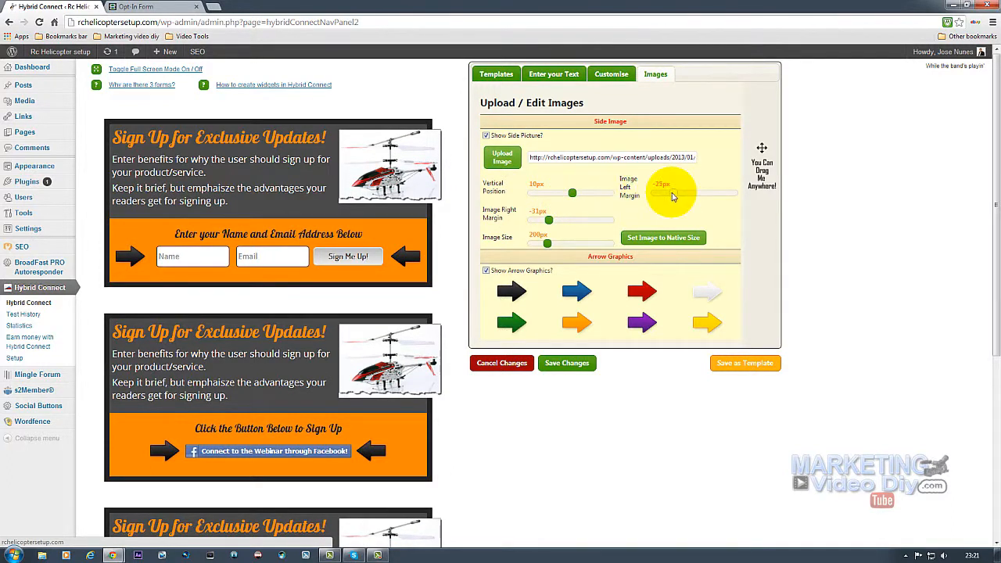
Set the side image's left margin to -13px and right margin to 8px, reduce its size slightly, and save the widget design.
{"action": "left_click_drag", "start_coordinate": [670, 198], "coordinate": [673, 197]}
{"action": "left_click_drag", "start_coordinate": [550, 221], "coordinate": [555, 223]}
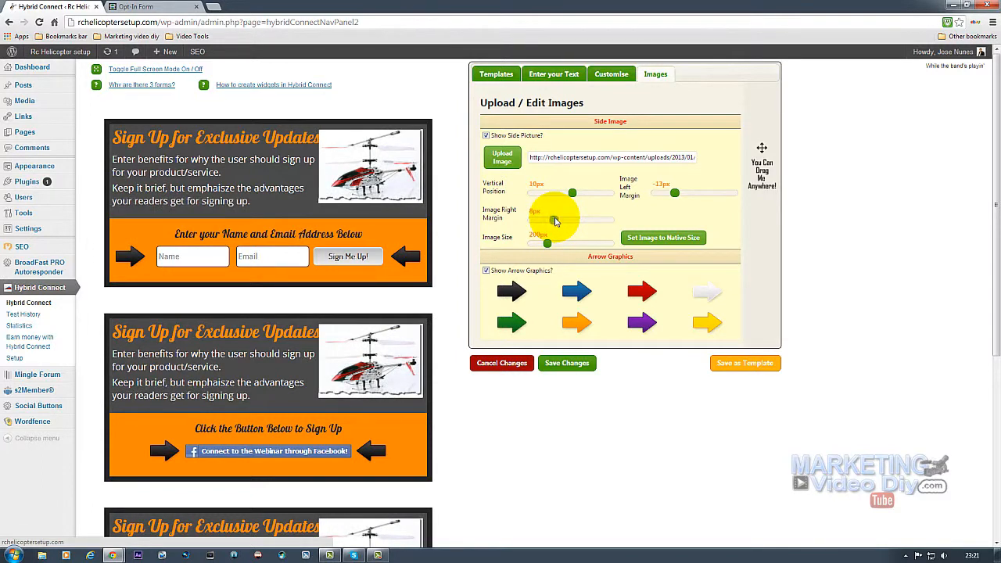
{"action": "left_click_drag", "start_coordinate": [548, 246], "coordinate": [545, 246]}
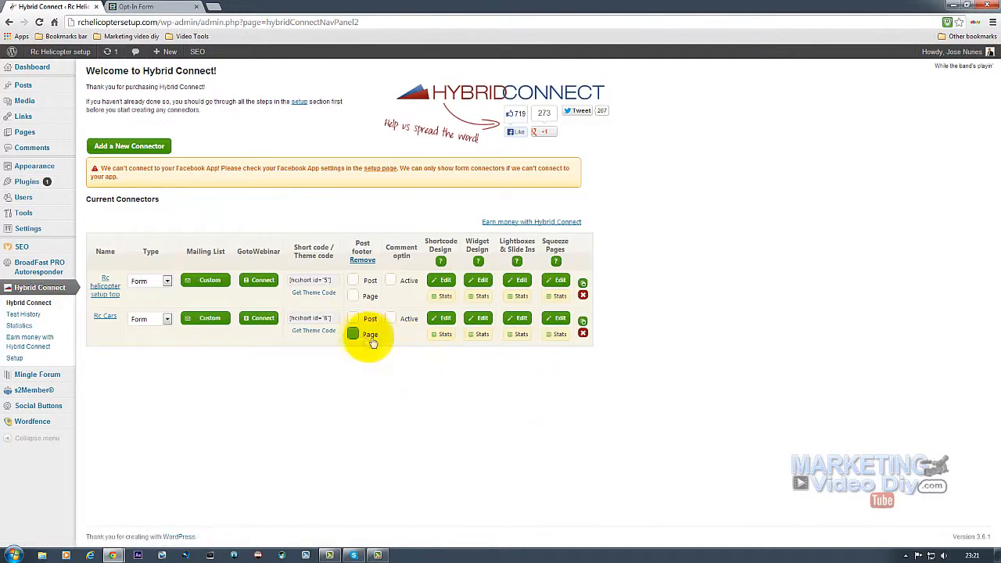
Copy the Rc Cars connector's shortcode [hcshort id="6"] from the connector list.
{"action": "right_click", "coordinate": [319, 319]}
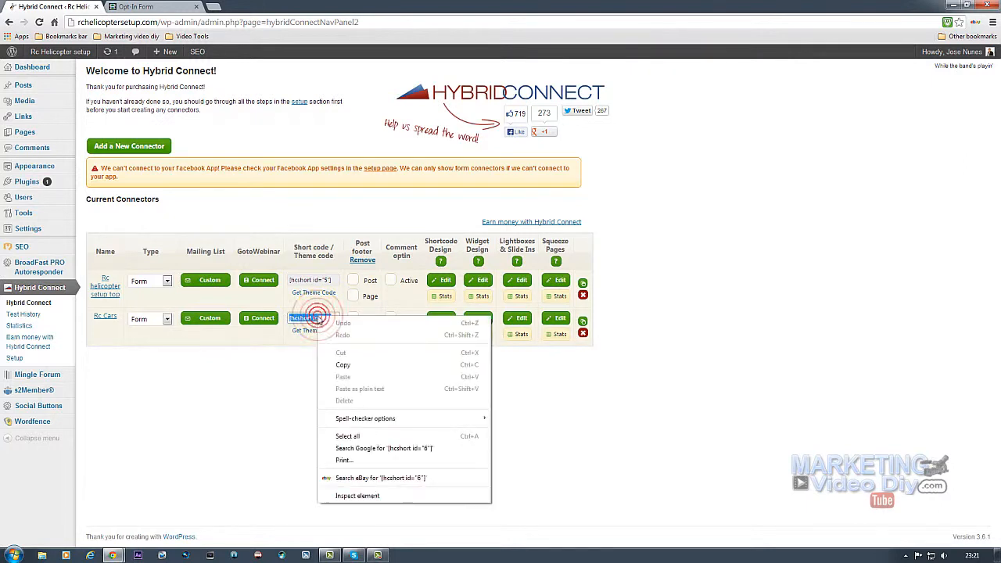
{"action": "left_click", "coordinate": [348, 368]}
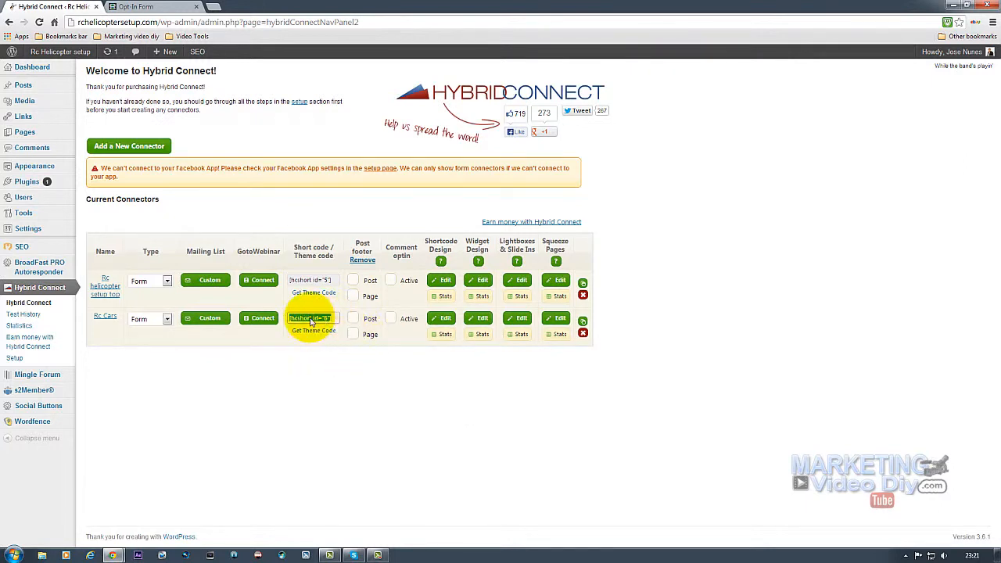
{"action": "right_click", "coordinate": [309, 318]}
{"action": "left_click", "coordinate": [336, 367]}
Visit the live site and open the Rc Cars videos category archive.
{"action": "mouse_move", "coordinate": [45, 53]}
{"action": "left_click", "coordinate": [48, 68]}
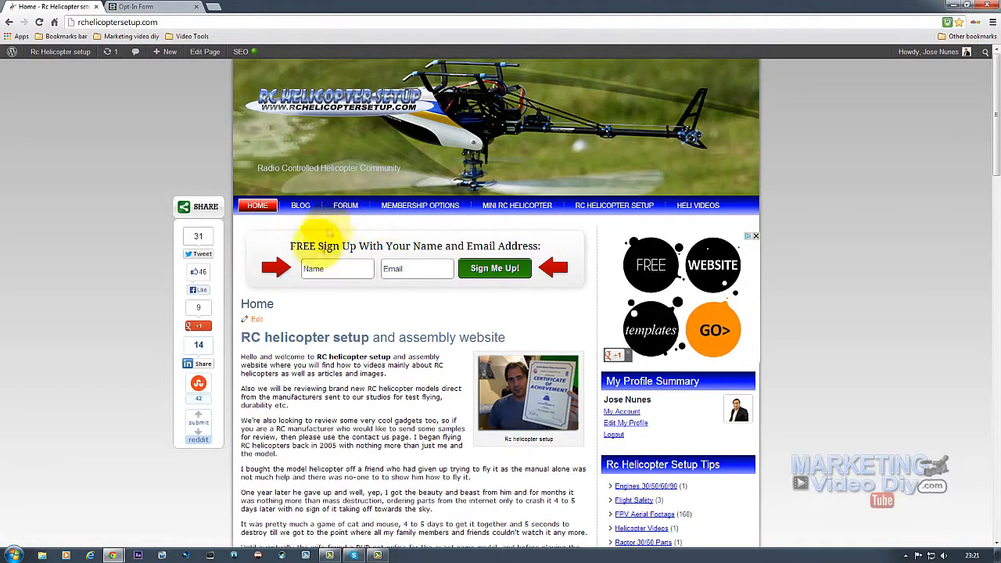
{"action": "scroll", "coordinate": [427, 364], "scroll_direction": "down", "scroll_amount": 3}
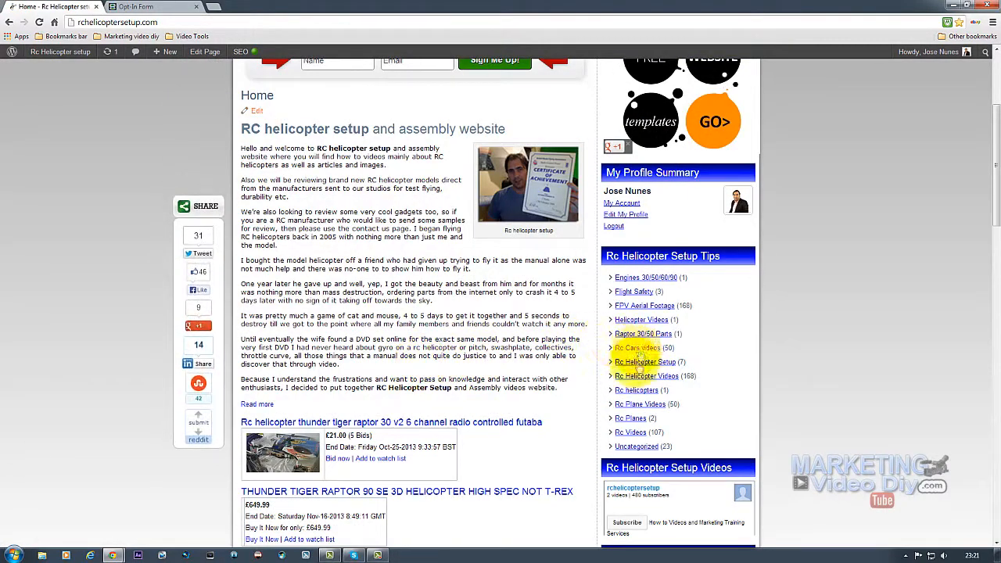
{"action": "left_click", "coordinate": [628, 348]}
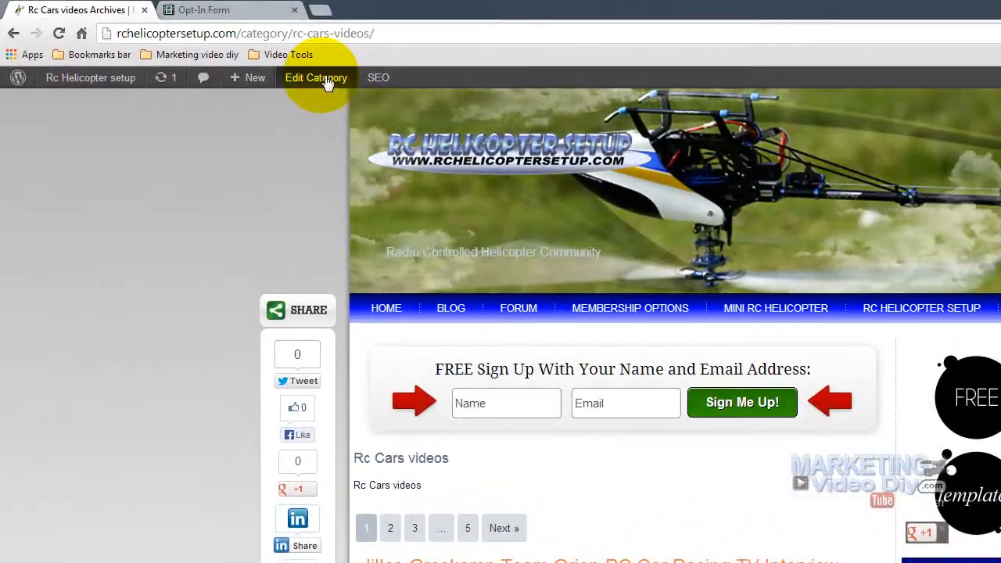
{"action": "left_click", "coordinate": [280, 68]}
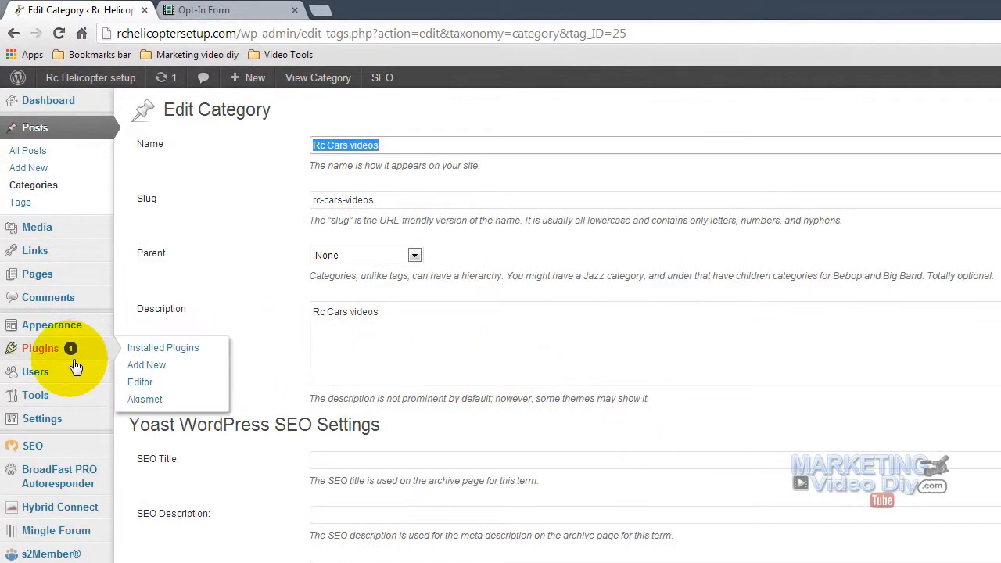
{"action": "left_click", "coordinate": [14, 34]}
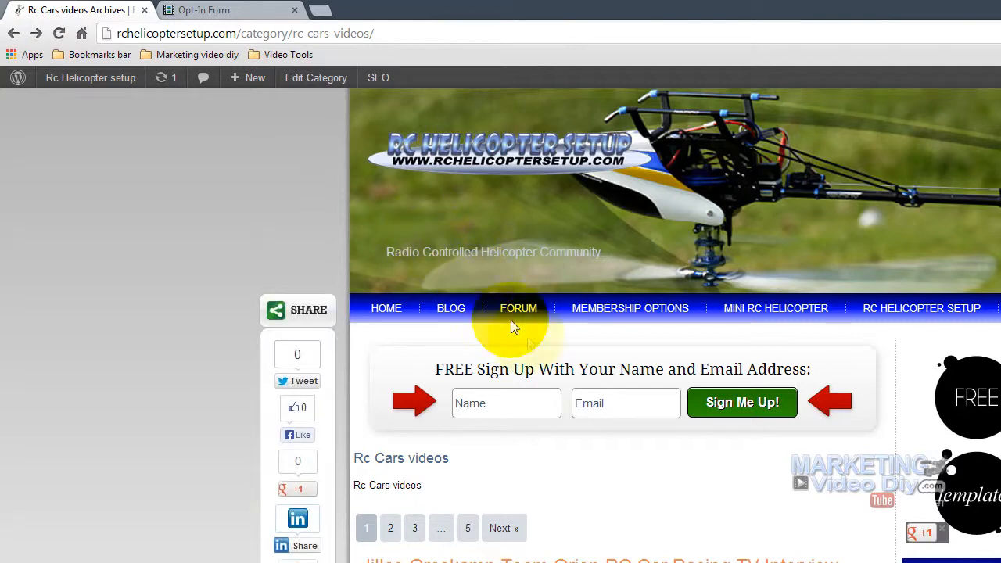
Open the Team Orion RC Car Racing TV Interview post in full and open it for editing.
{"action": "scroll", "coordinate": [570, 548], "scroll_direction": "down", "scroll_amount": 2}
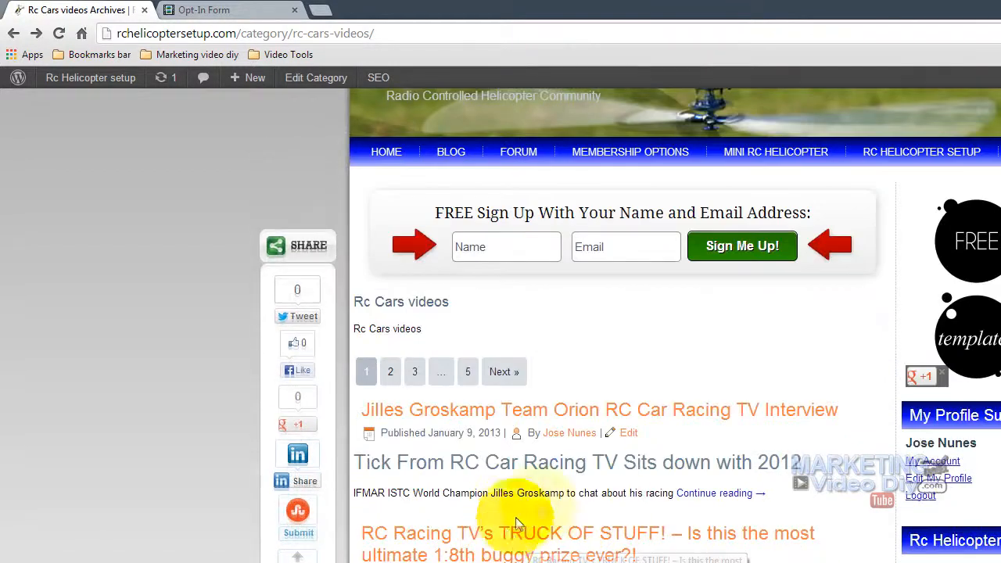
{"action": "left_click", "coordinate": [697, 494]}
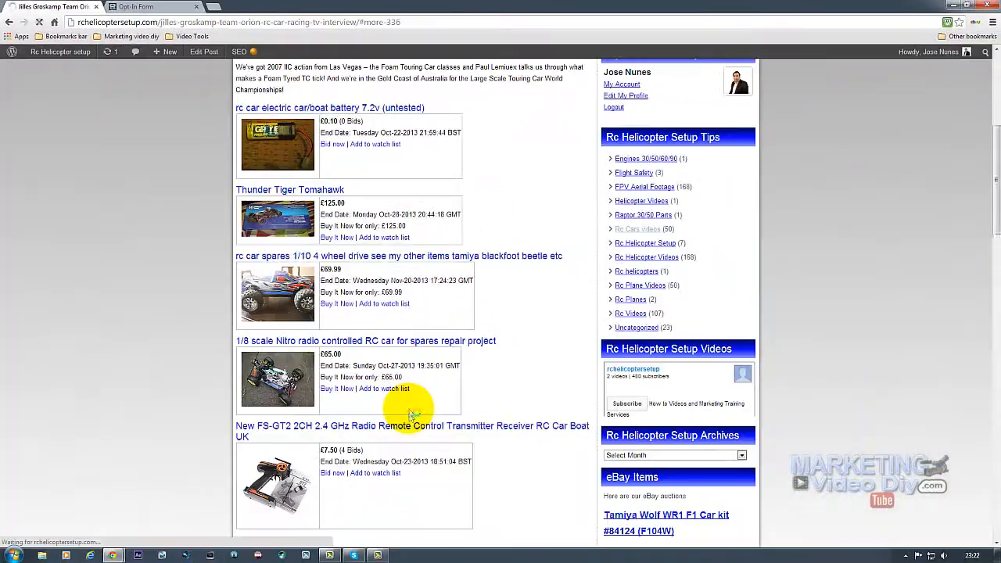
{"action": "scroll", "coordinate": [411, 416], "scroll_direction": "up", "scroll_amount": 6}
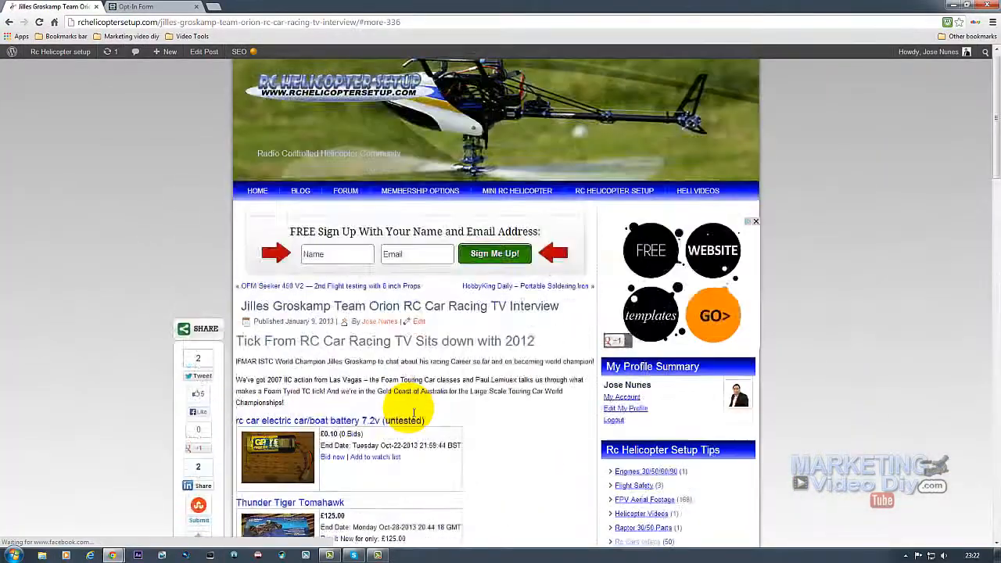
{"action": "left_click", "coordinate": [423, 337]}
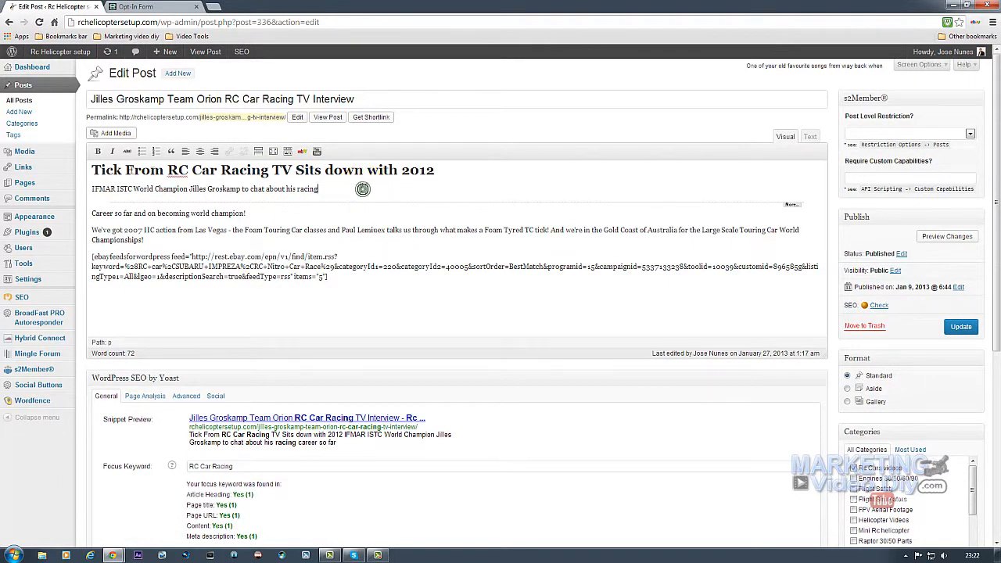
Paste the copied Rc Cars shortcode on a new line below the post's heading, update the post and view it on the site.
{"action": "left_click", "coordinate": [345, 204]}
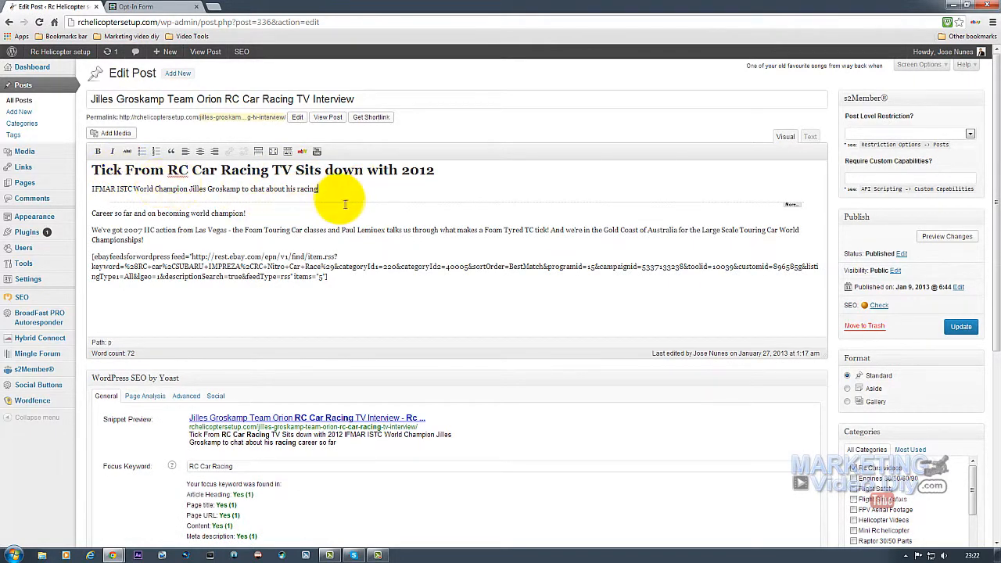
{"action": "left_click", "coordinate": [456, 175]}
{"action": "key", "text": "Return"}
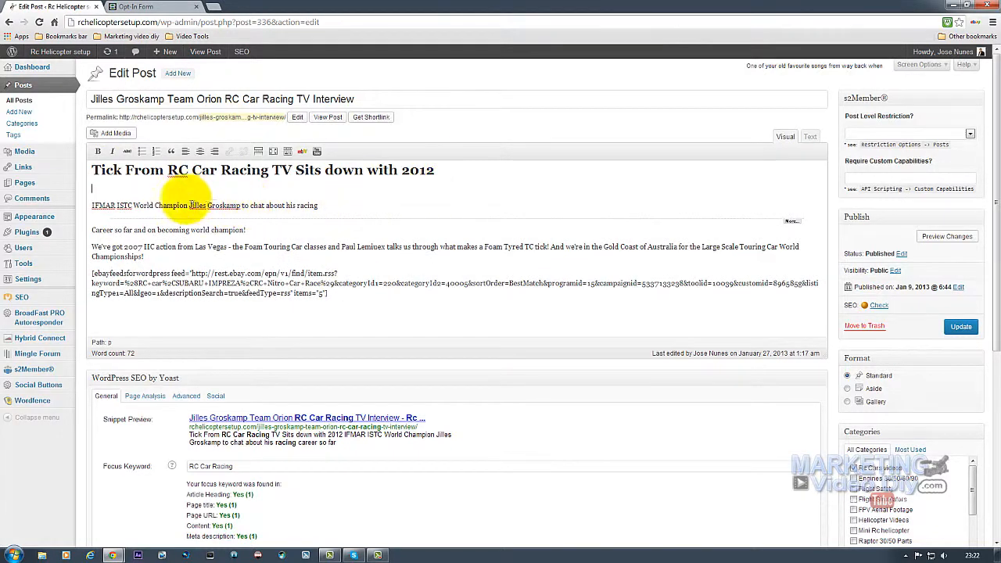
{"action": "right_click", "coordinate": [145, 190]}
{"action": "left_click", "coordinate": [170, 250]}
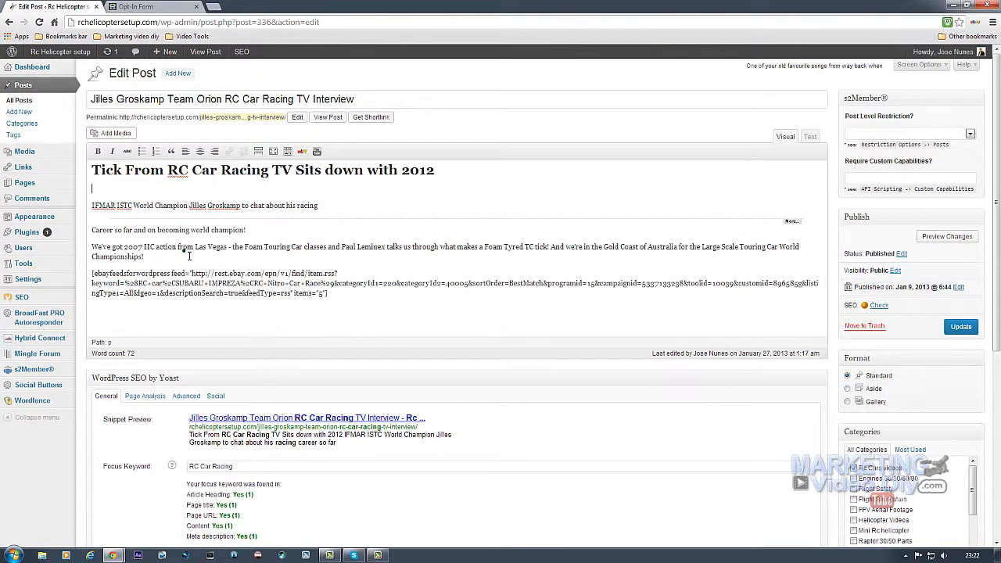
{"action": "left_click", "coordinate": [959, 328]}
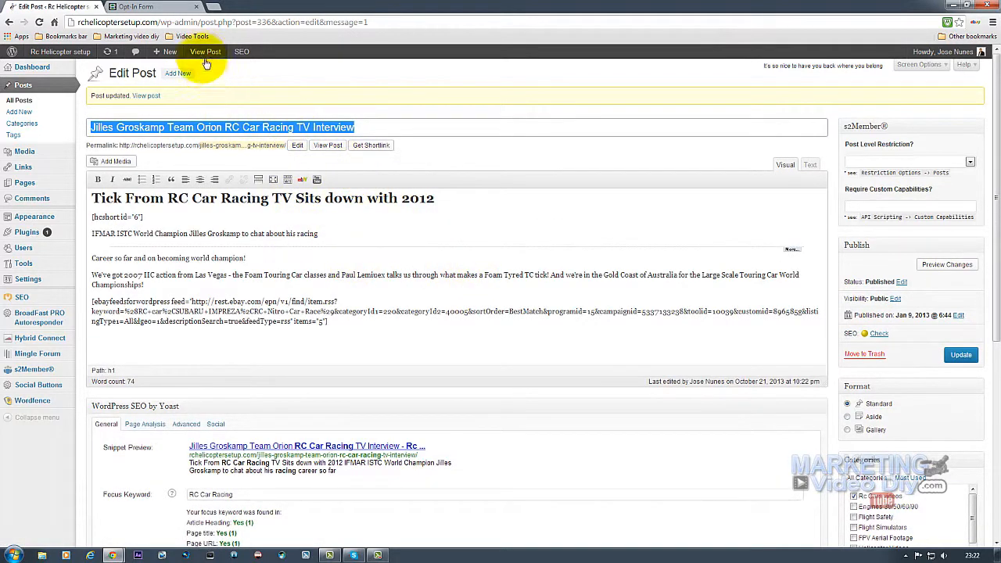
{"action": "left_click", "coordinate": [205, 59]}
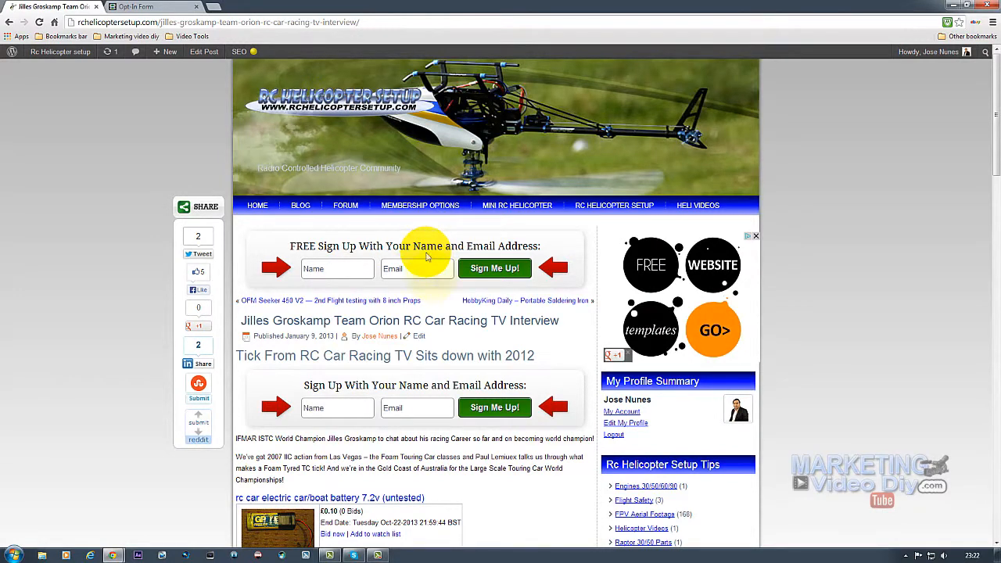
{"action": "scroll", "coordinate": [395, 348], "scroll_direction": "down", "scroll_amount": 1}
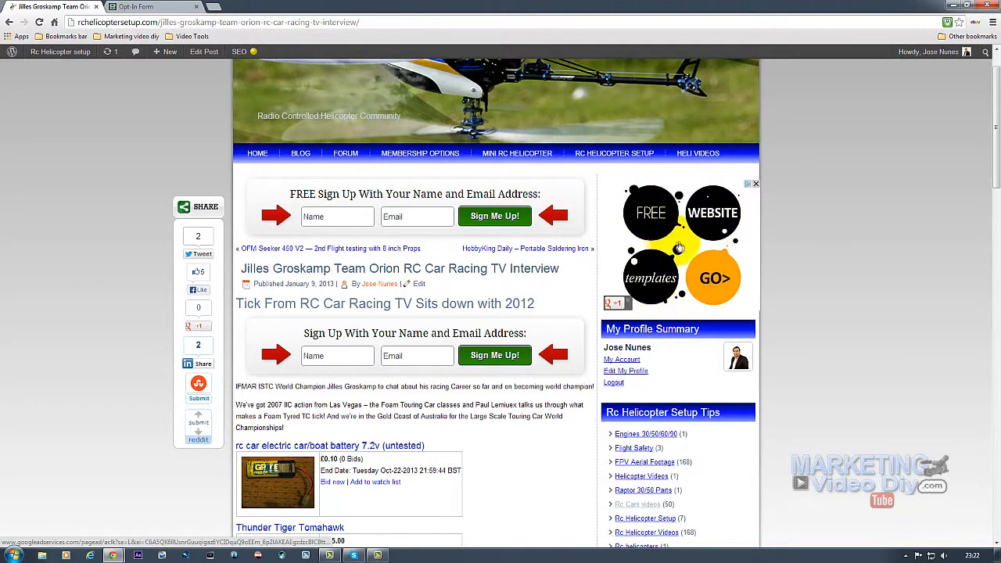
Add a Hybrid Connect widget as the first item of the Secondary Widget Area and view the site's home page.
{"action": "mouse_move", "coordinate": [62, 57]}
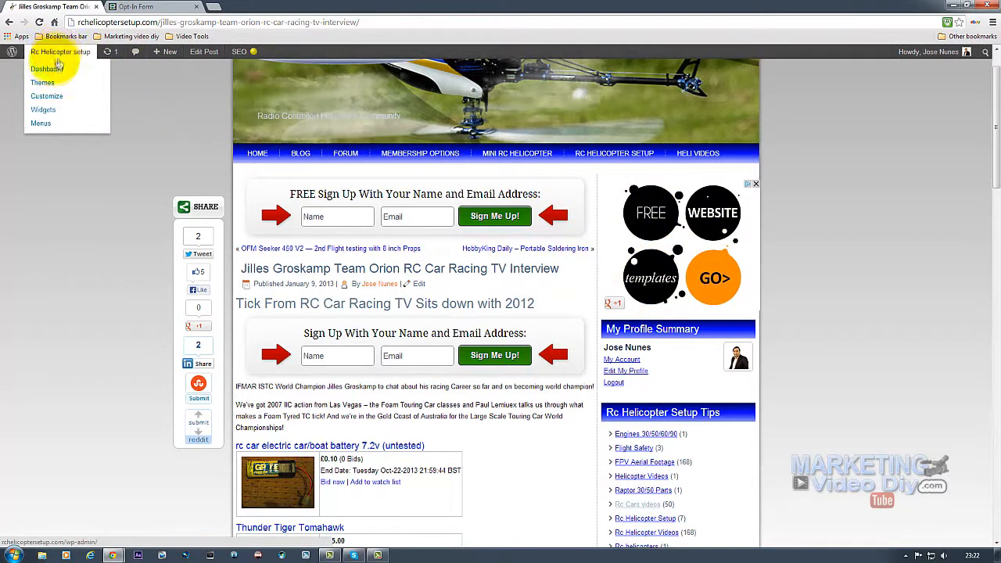
{"action": "left_click", "coordinate": [47, 110]}
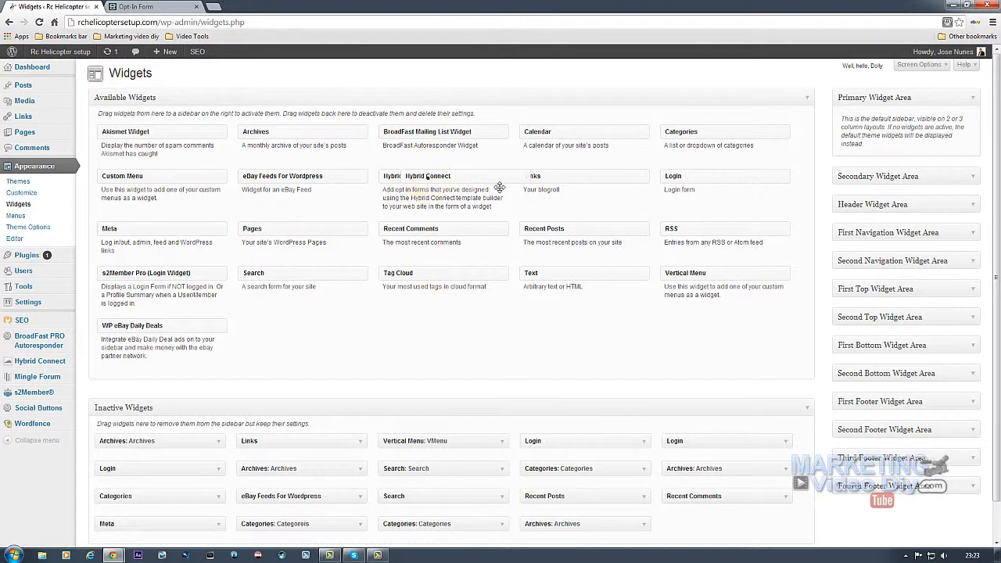
{"action": "left_click_drag", "start_coordinate": [911, 149], "coordinate": [905, 116]}
{"action": "left_click_drag", "start_coordinate": [892, 153], "coordinate": [655, 189]}
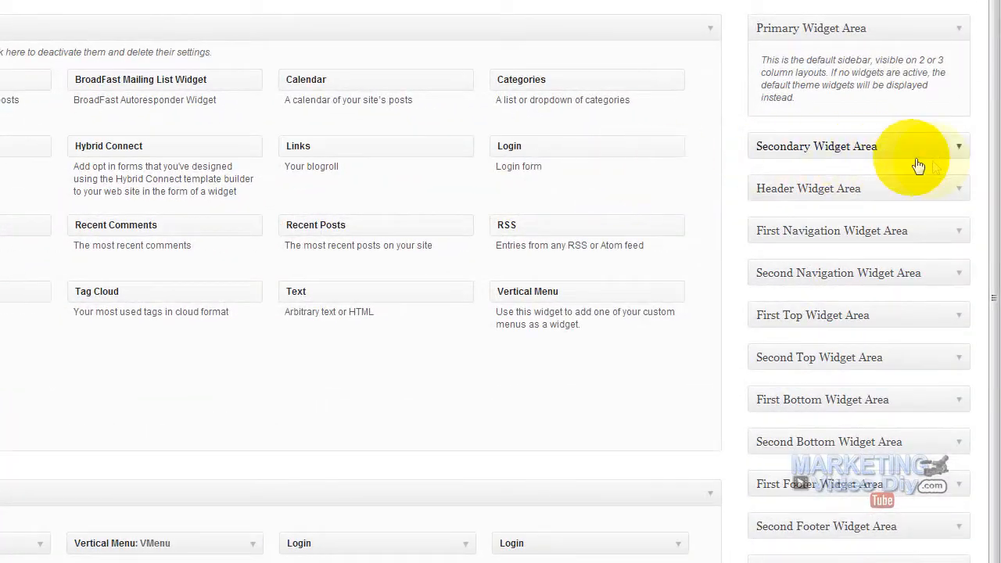
{"action": "left_click", "coordinate": [957, 147]}
{"action": "left_click_drag", "start_coordinate": [89, 151], "coordinate": [851, 229]}
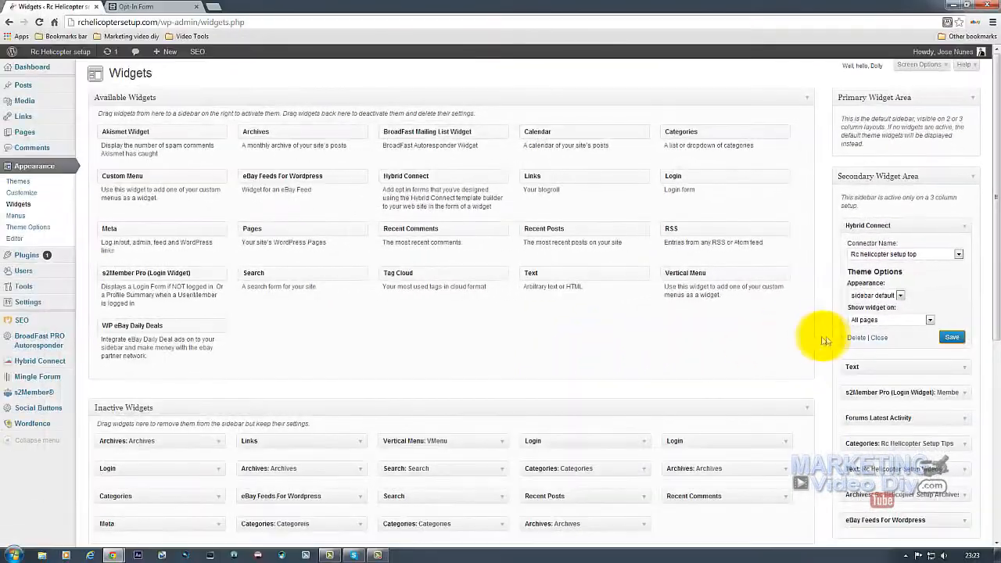
{"action": "mouse_move", "coordinate": [71, 63]}
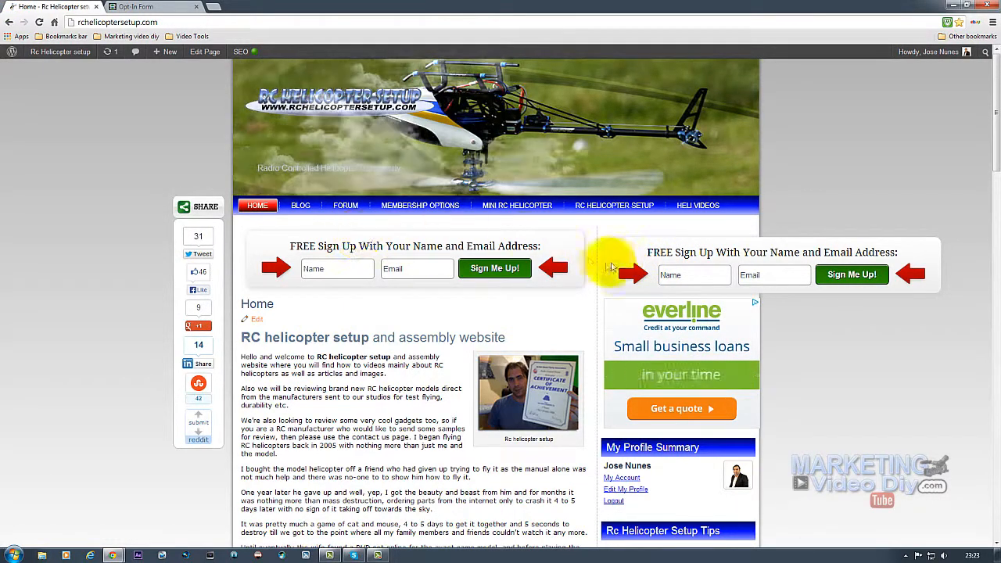
Set the Secondary Widget Area's Hybrid Connect widget to the Rc Cars connector, save it, and view the home page.
{"action": "mouse_move", "coordinate": [35, 54]}
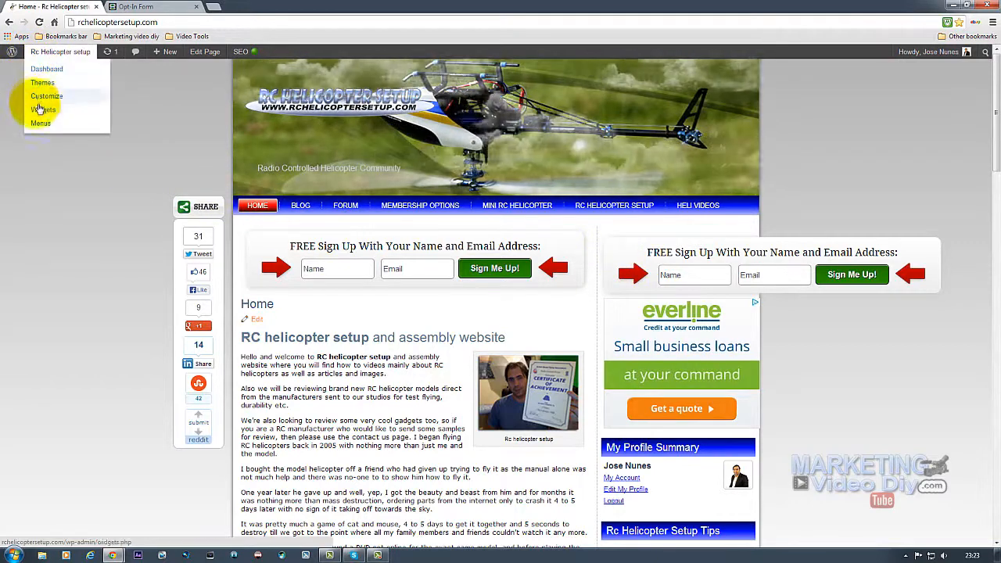
{"action": "left_click", "coordinate": [41, 109]}
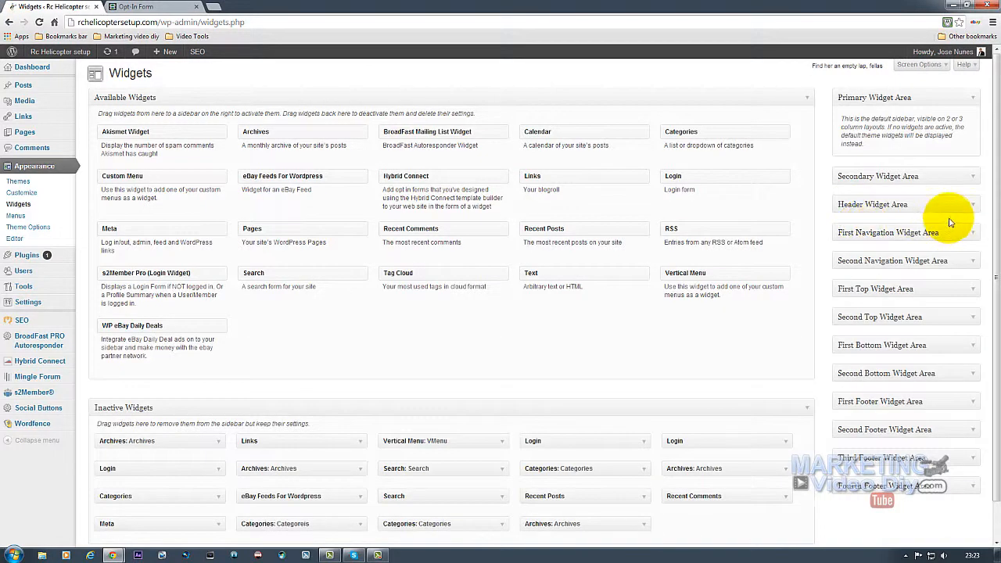
{"action": "left_click", "coordinate": [974, 177]}
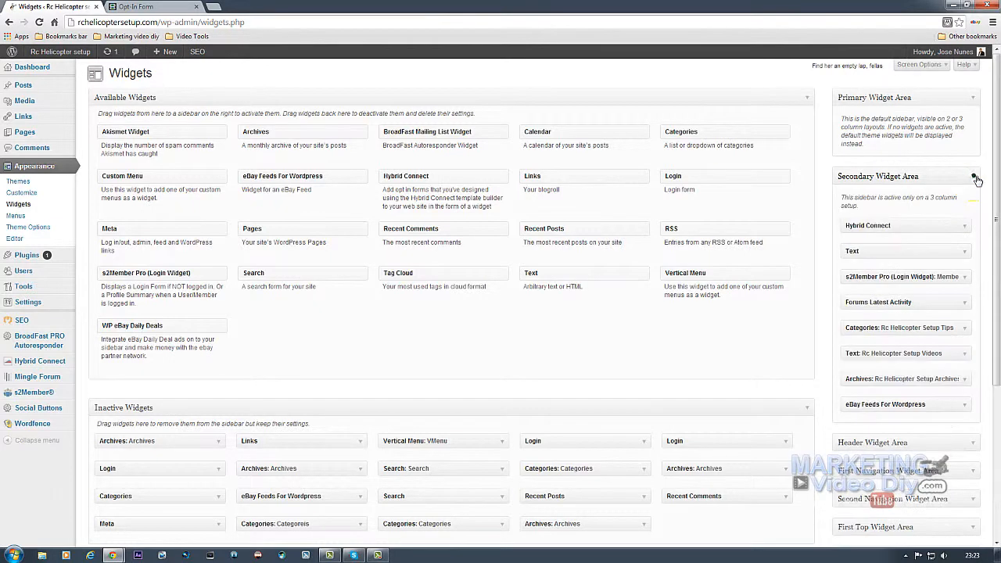
{"action": "left_click", "coordinate": [973, 227]}
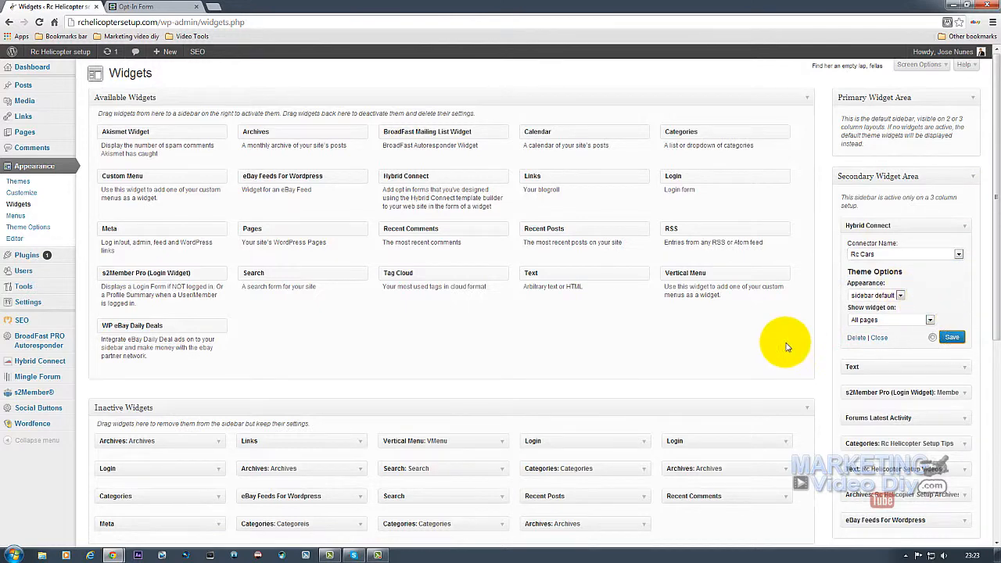
{"action": "left_click", "coordinate": [35, 54]}
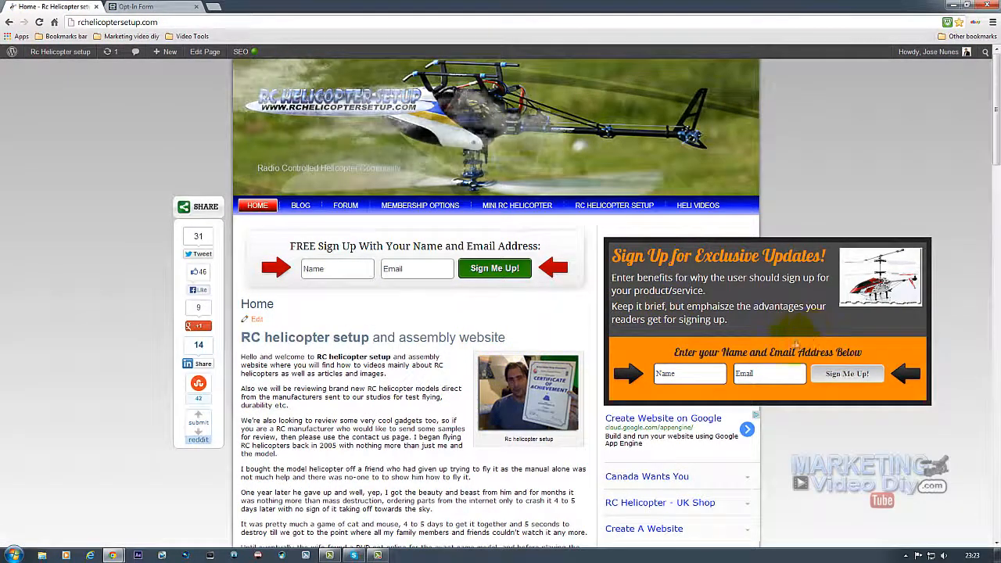
{"action": "scroll", "coordinate": [795, 344], "scroll_direction": "down", "scroll_amount": 1}
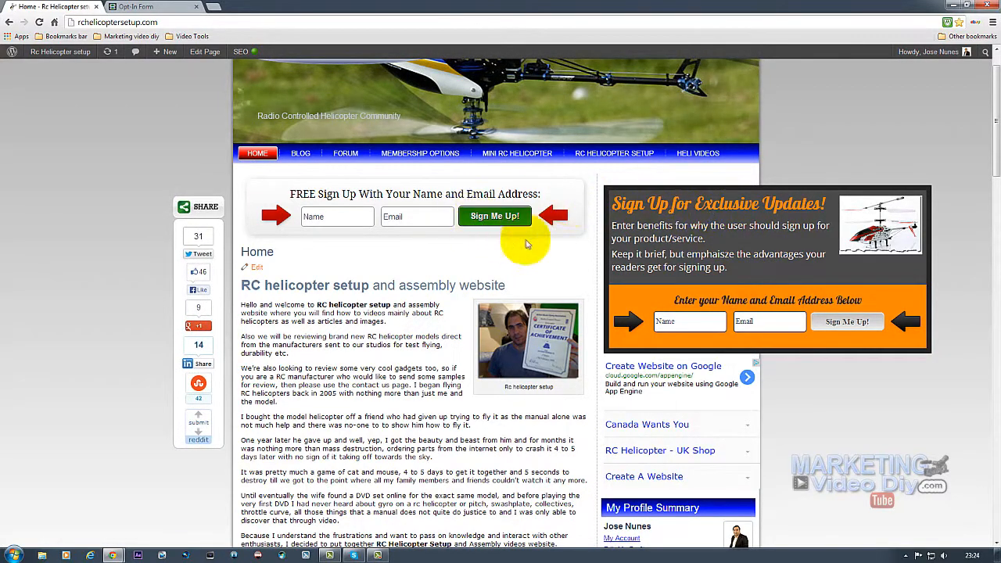
Open the Rc Cars connector's widget design in Hybrid Connect and browse through the opt-in box templates.
{"action": "mouse_move", "coordinate": [49, 50]}
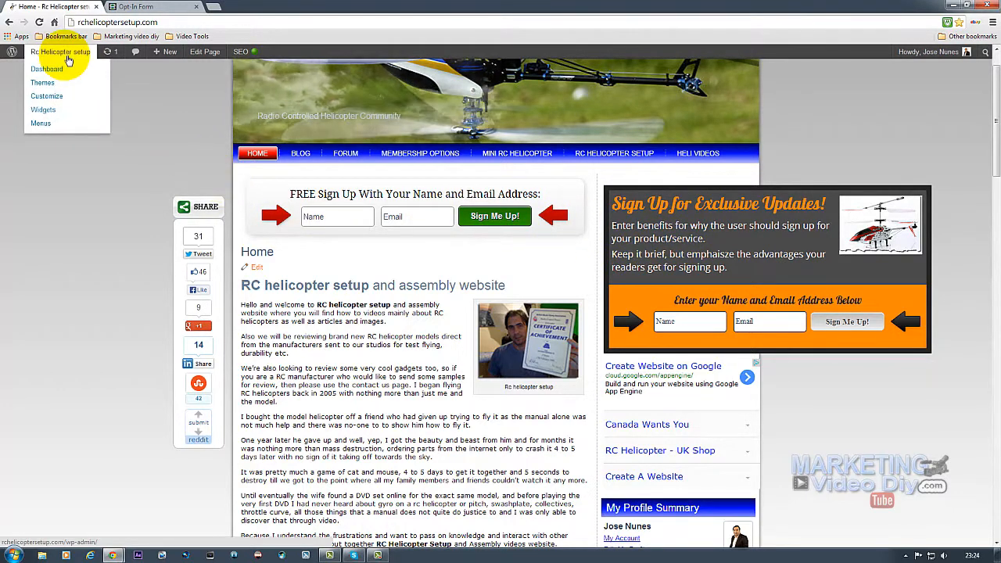
{"action": "left_click", "coordinate": [54, 71]}
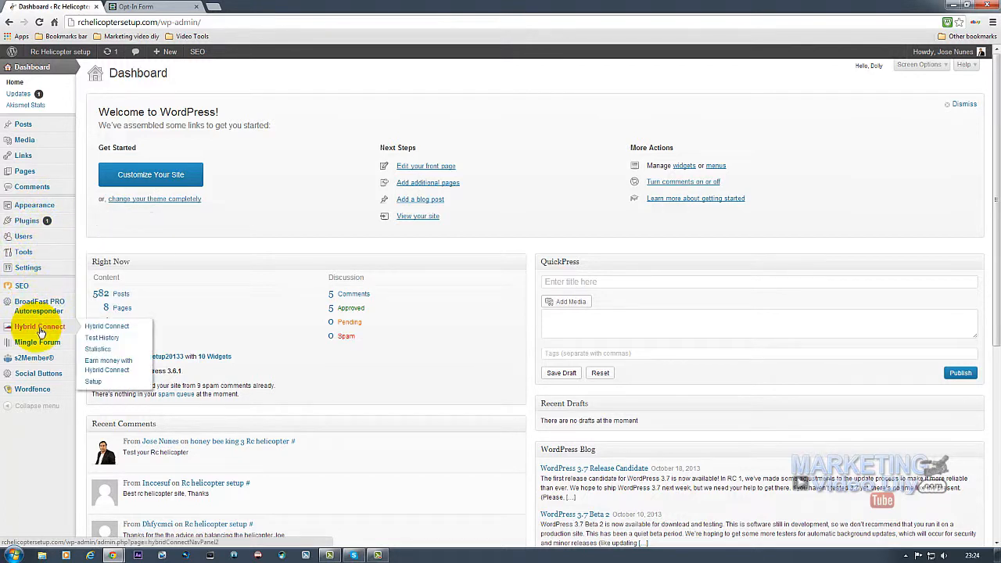
{"action": "left_click", "coordinate": [134, 328]}
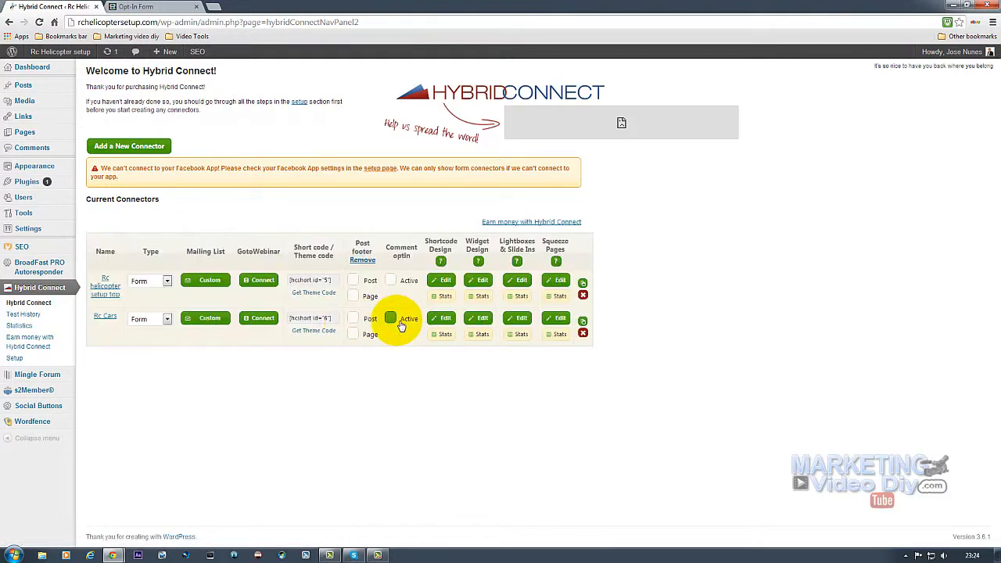
{"action": "left_click", "coordinate": [483, 319]}
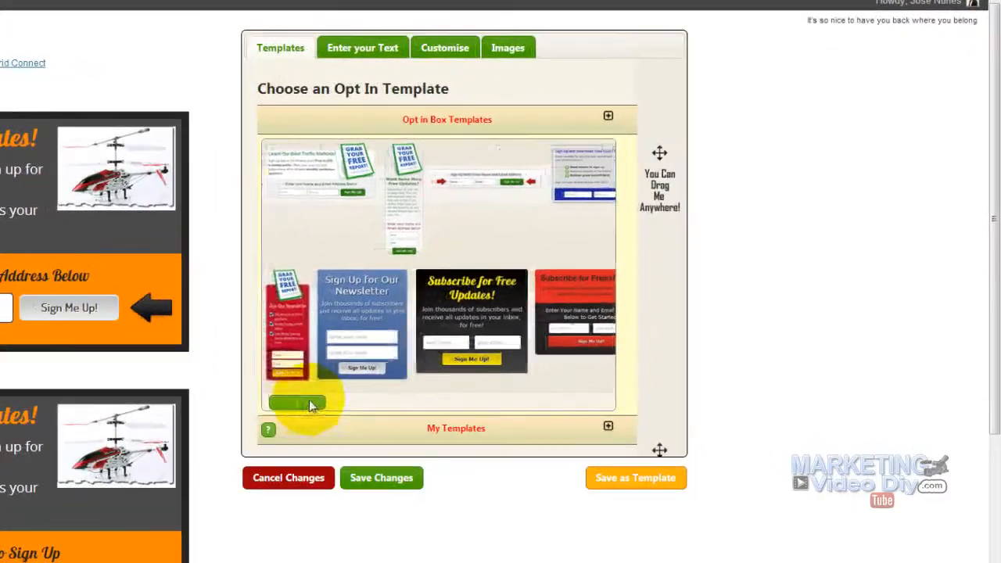
{"action": "left_click_drag", "start_coordinate": [310, 405], "coordinate": [525, 385]}
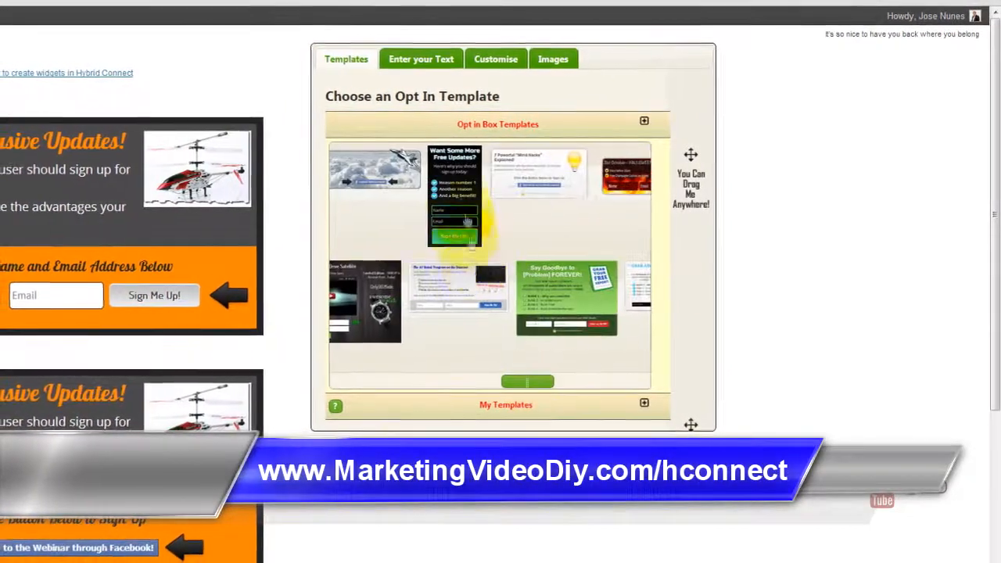
Apply the narrow black "Want Some More Free Updates?" template to the Rc Cars widget design, check its image settings and save the changes.
{"action": "left_click", "coordinate": [460, 183]}
{"action": "left_click", "coordinate": [638, 443]}
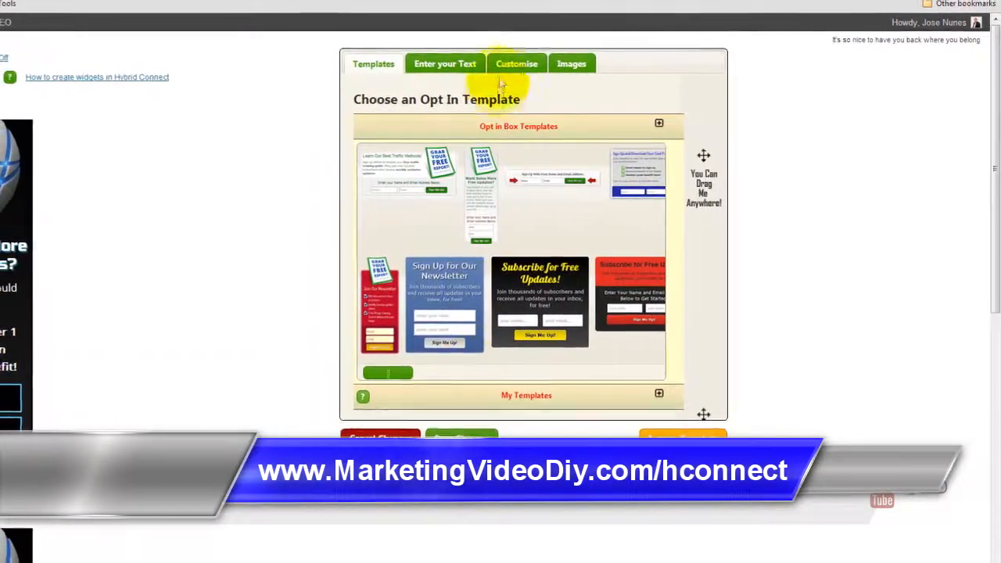
{"action": "left_click", "coordinate": [565, 62]}
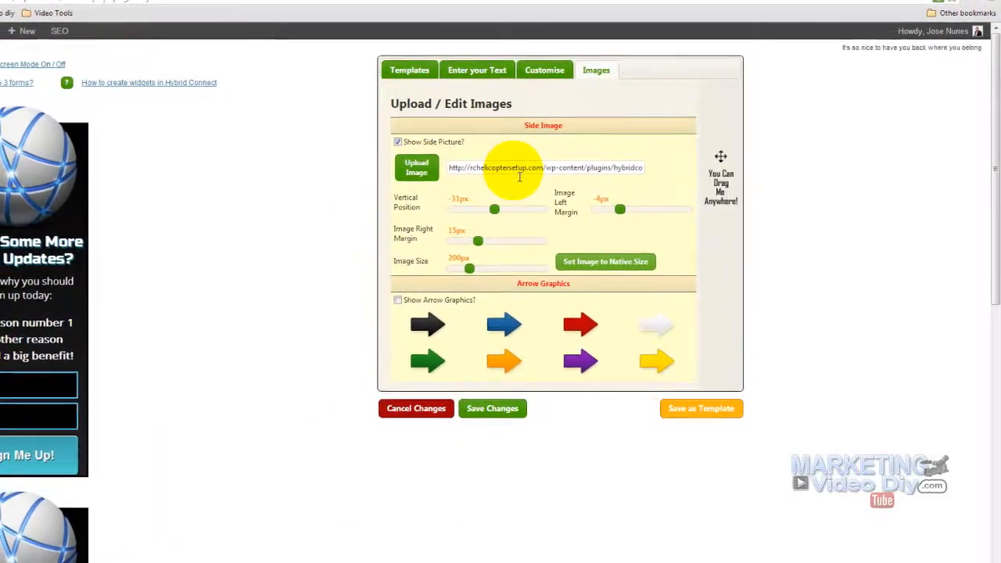
{"action": "left_click", "coordinate": [501, 405]}
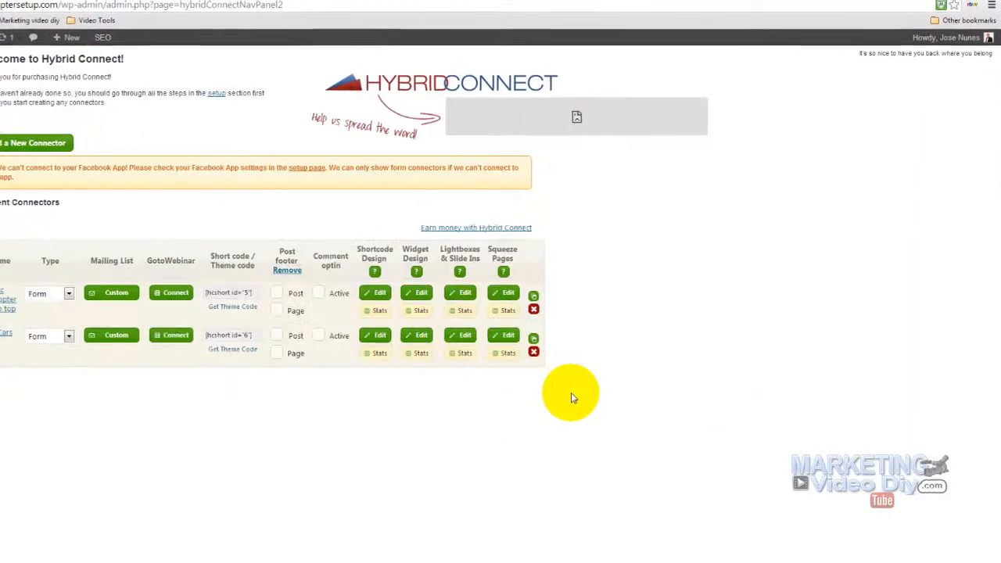
Reopen the Rc Cars widget design's image settings and copy the link URL of the helicopter image titled 1 from the media library.
{"action": "left_click", "coordinate": [416, 335]}
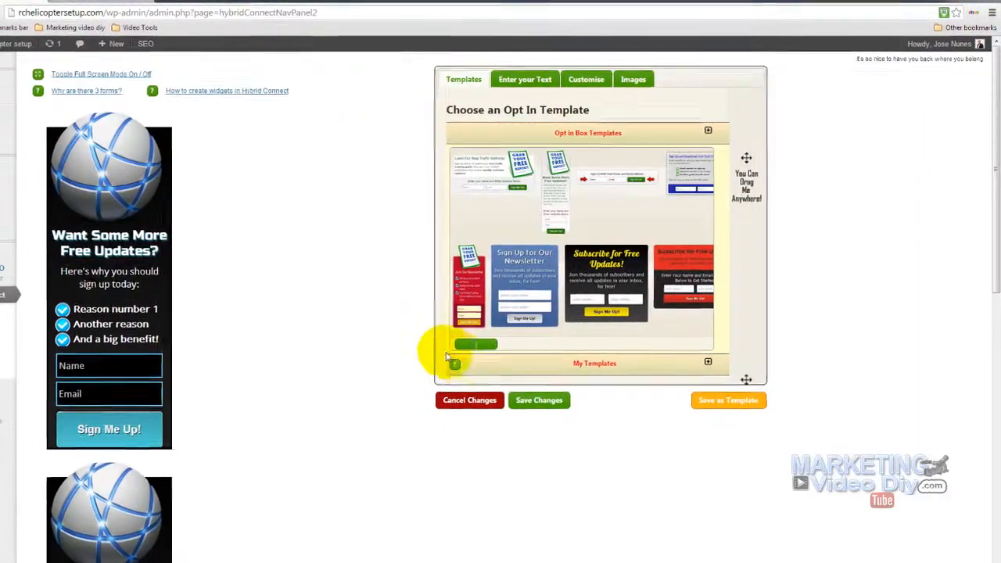
{"action": "left_click", "coordinate": [639, 81]}
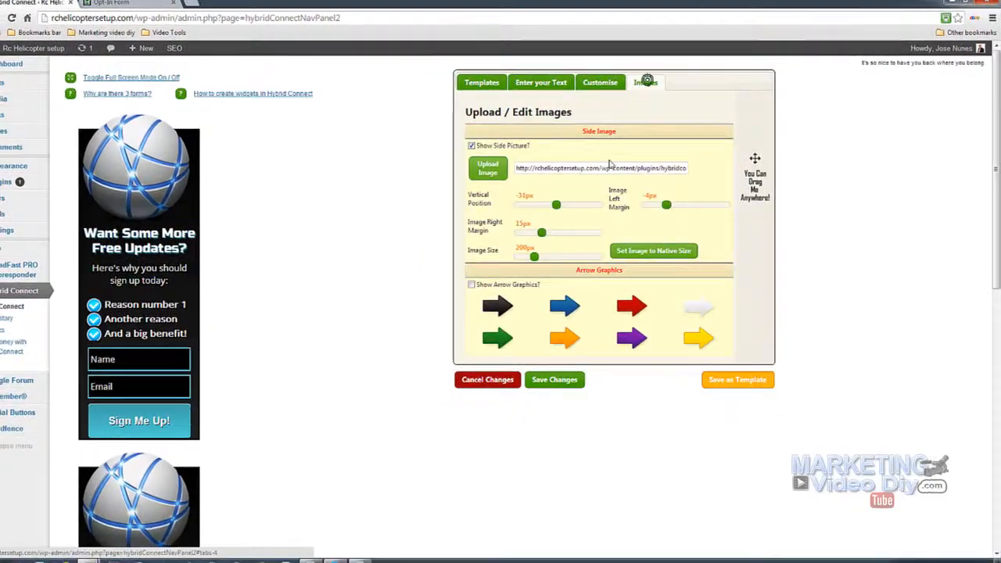
{"action": "left_click", "coordinate": [497, 171]}
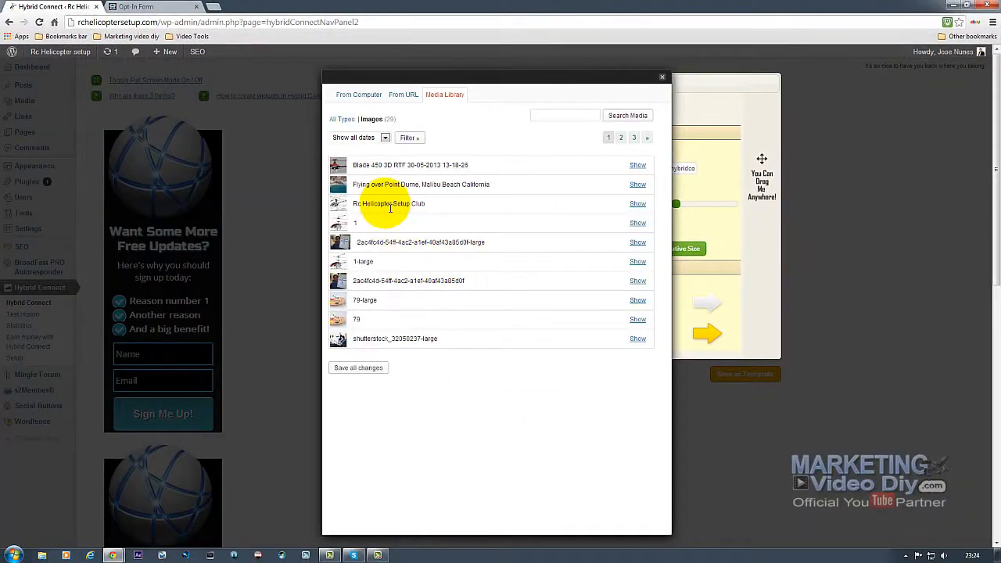
{"action": "left_click", "coordinate": [638, 223]}
{"action": "scroll", "coordinate": [522, 343], "scroll_direction": "down", "scroll_amount": 1}
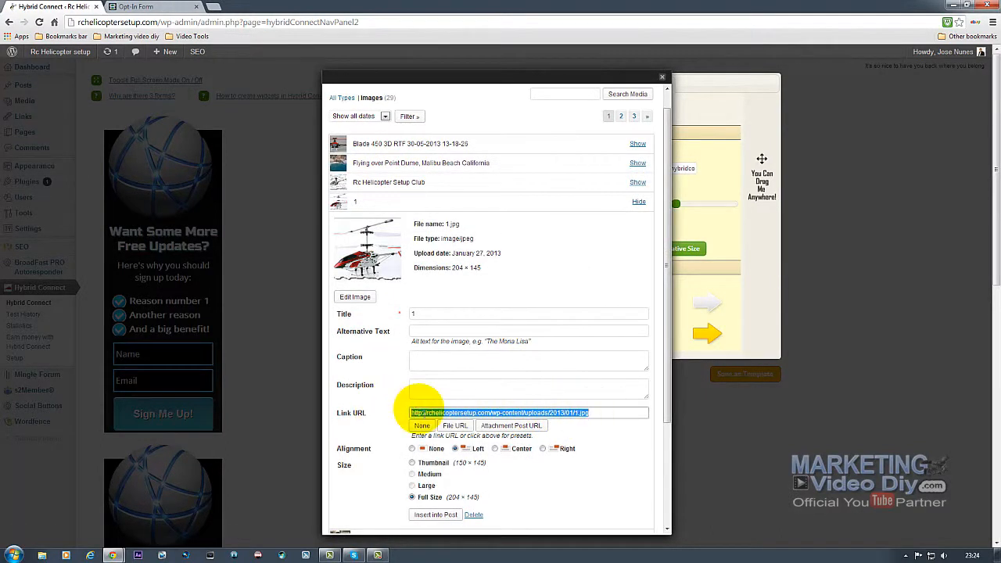
{"action": "right_click", "coordinate": [420, 412]}
{"action": "left_click", "coordinate": [467, 268]}
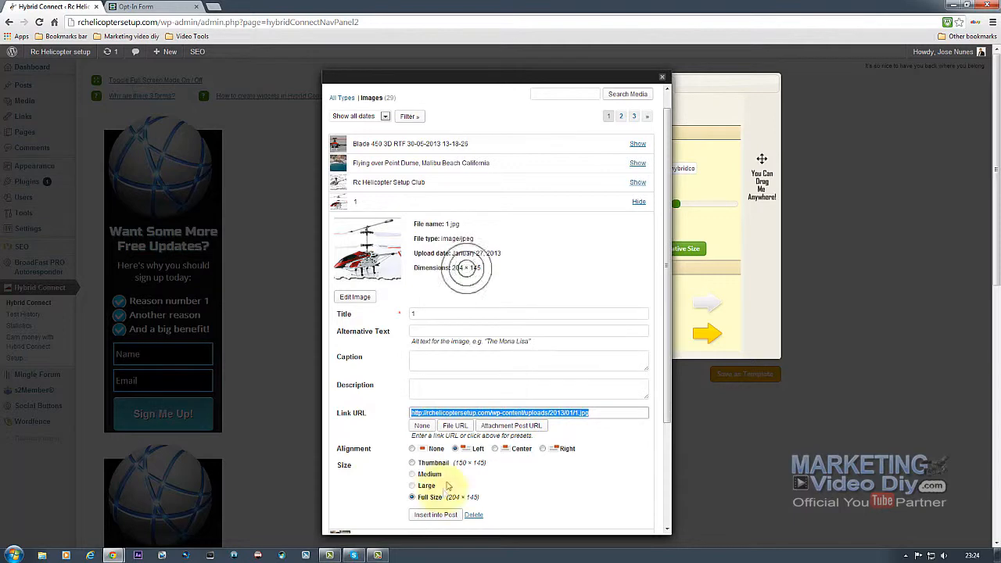
{"action": "left_click", "coordinate": [663, 75]}
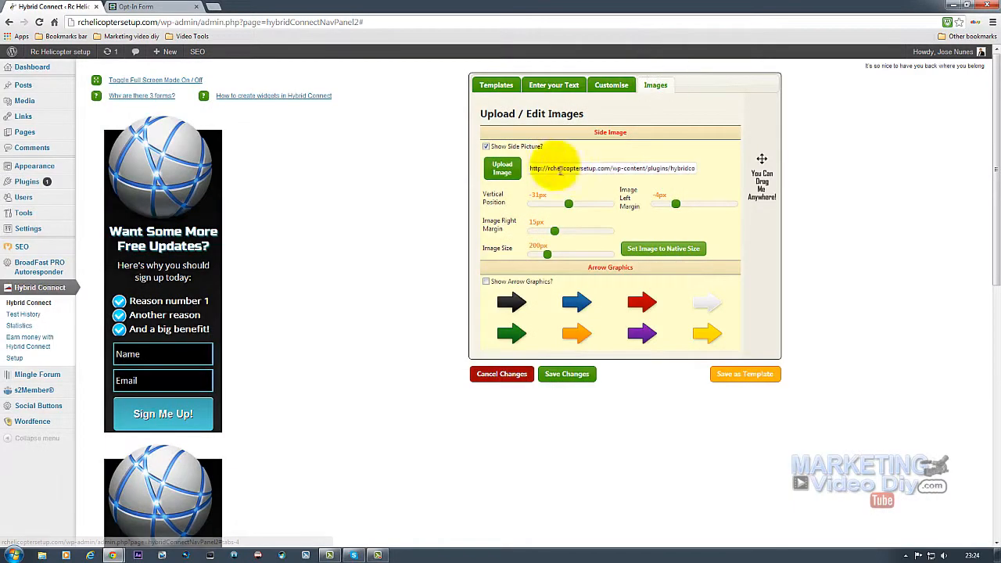
Replace the widget's side picture address with the copied image URL, save the changes and view the sidebar form on the home page.
{"action": "right_click", "coordinate": [657, 170]}
{"action": "left_click", "coordinate": [682, 231]}
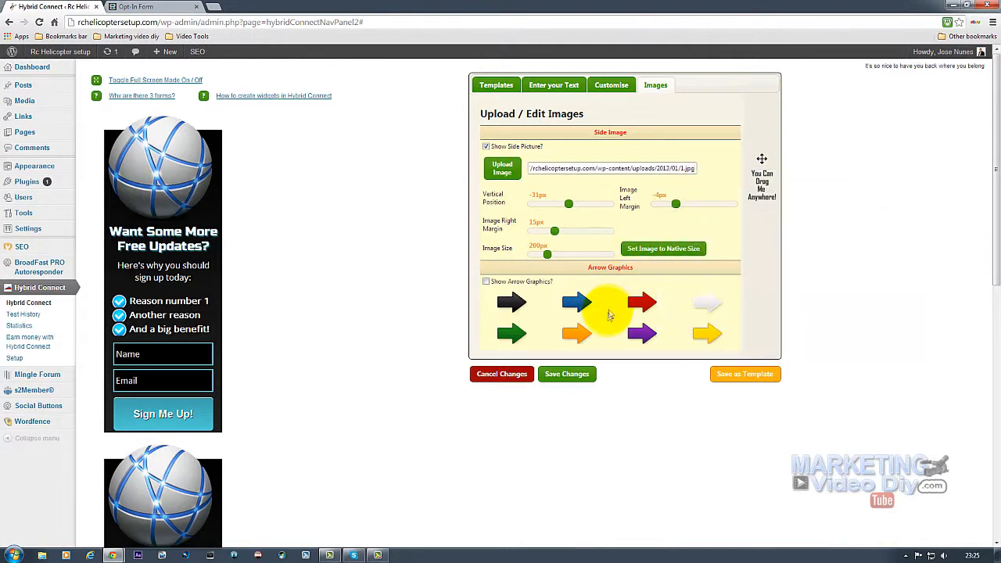
{"action": "left_click", "coordinate": [564, 375]}
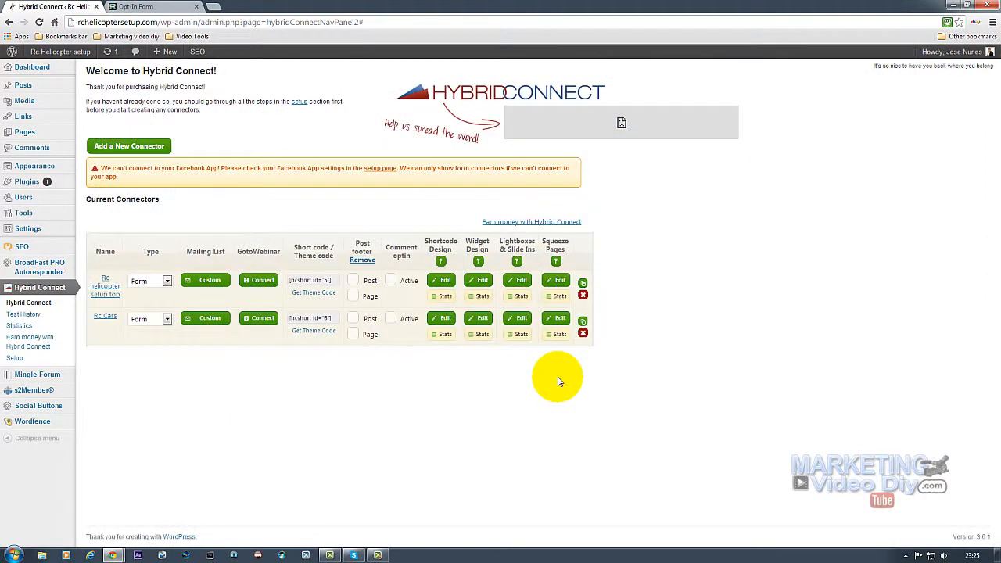
{"action": "mouse_move", "coordinate": [60, 52]}
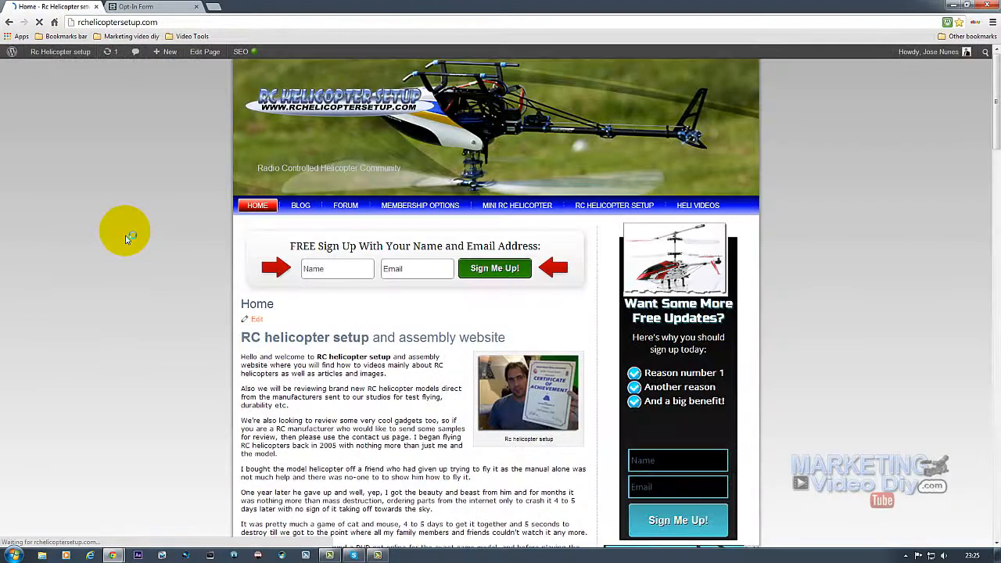
{"action": "scroll", "coordinate": [664, 272], "scroll_direction": "down", "scroll_amount": 3}
{"action": "scroll", "coordinate": [664, 272], "scroll_direction": "up", "scroll_amount": 3}
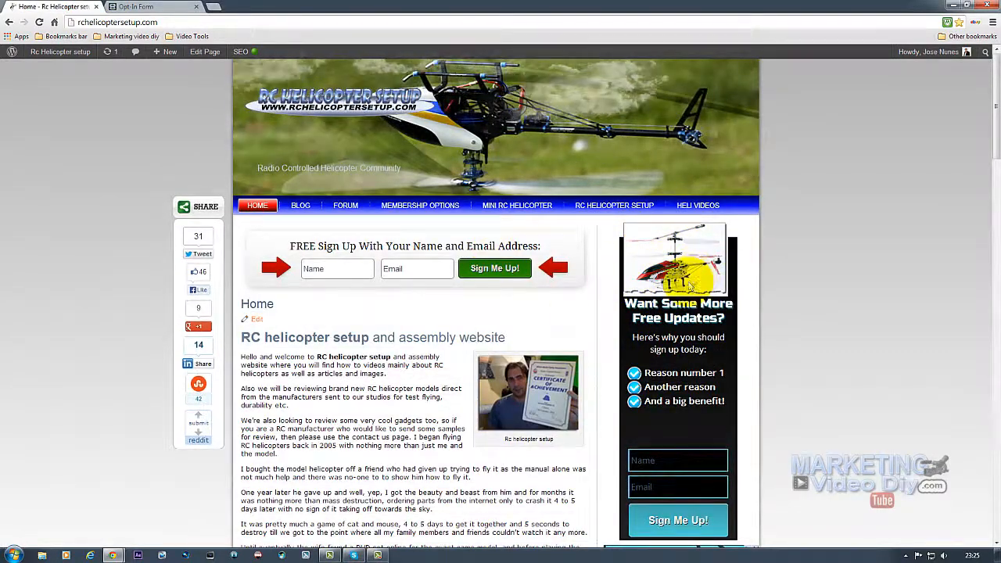
{"action": "scroll", "coordinate": [692, 288], "scroll_direction": "down", "scroll_amount": 2}
{"action": "scroll", "coordinate": [692, 288], "scroll_direction": "up", "scroll_amount": 2}
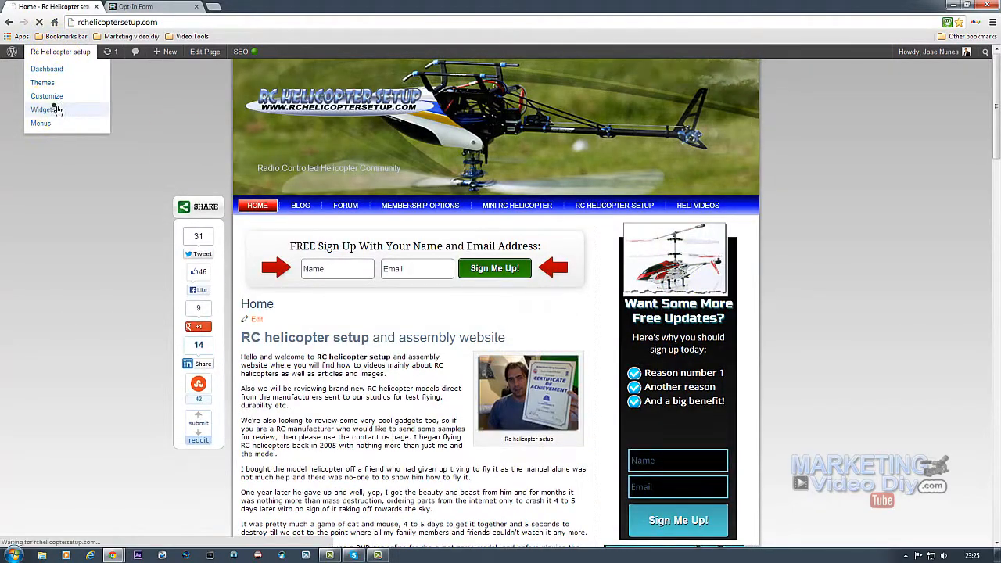
Set the Rc Cars widget side picture's vertical position to 4px, adjust its margins, save the design and view the home page.
{"action": "left_click", "coordinate": [69, 110]}
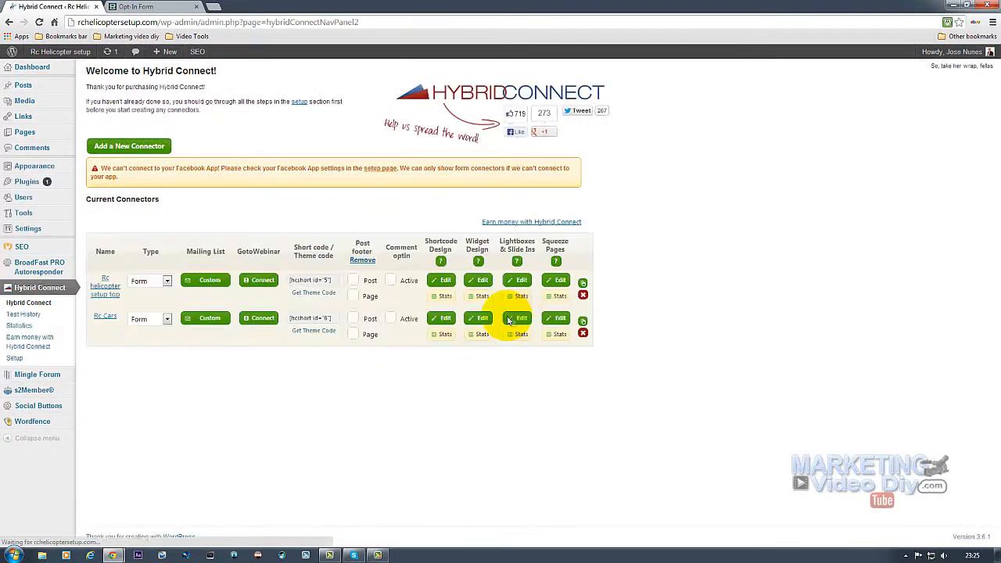
{"action": "left_click", "coordinate": [483, 318]}
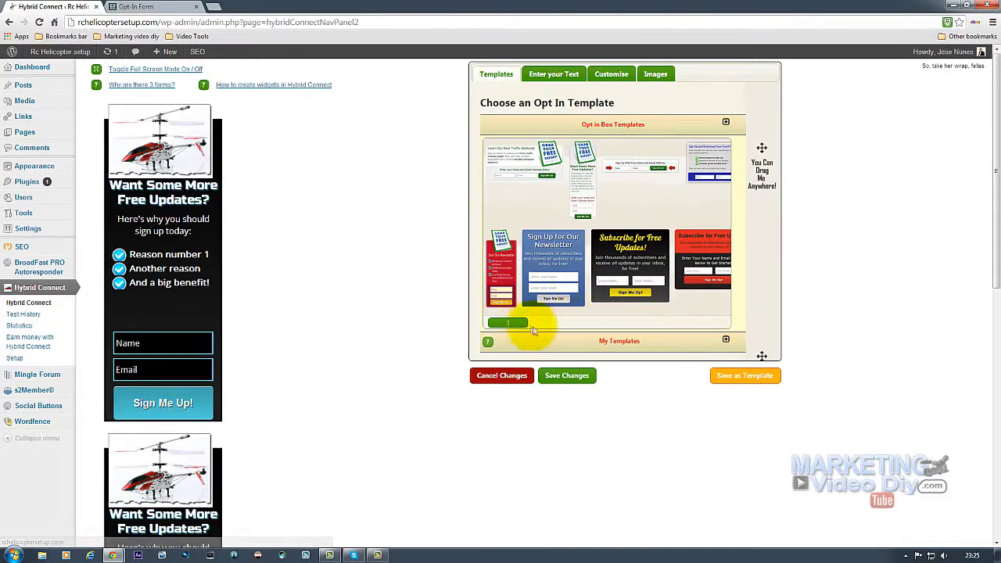
{"action": "left_click", "coordinate": [653, 74]}
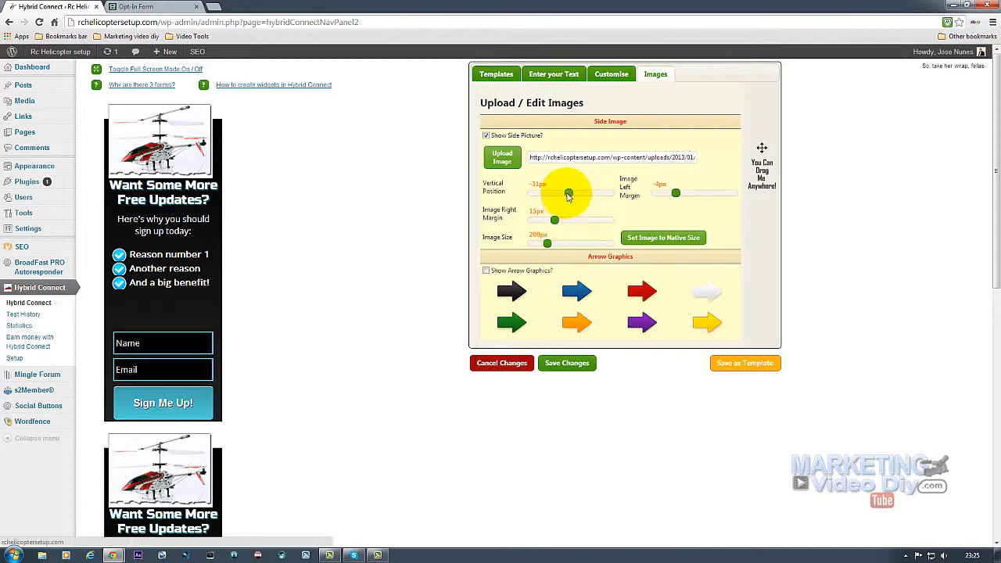
{"action": "left_click_drag", "start_coordinate": [567, 194], "coordinate": [571, 197]}
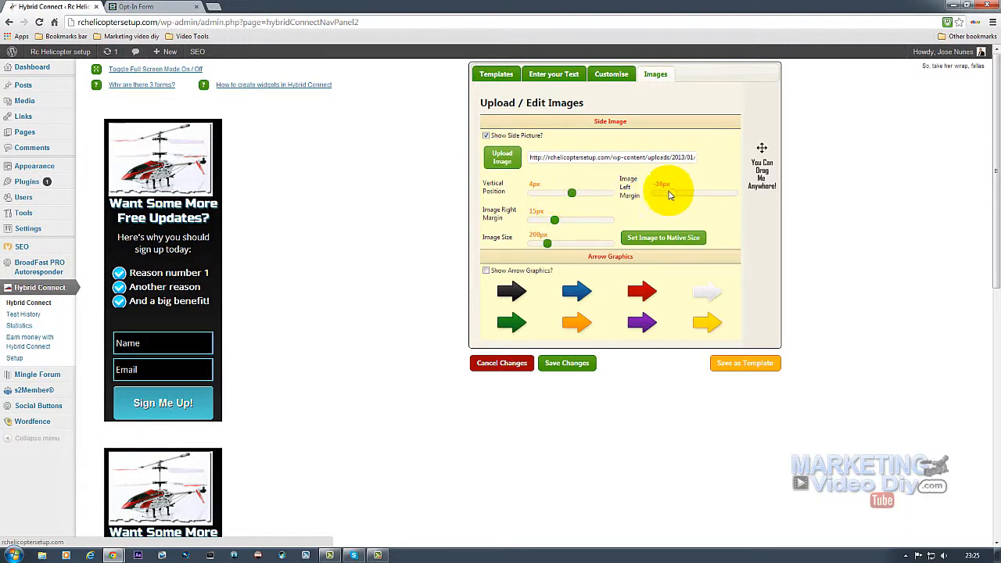
{"action": "left_click_drag", "start_coordinate": [555, 221], "coordinate": [555, 224]}
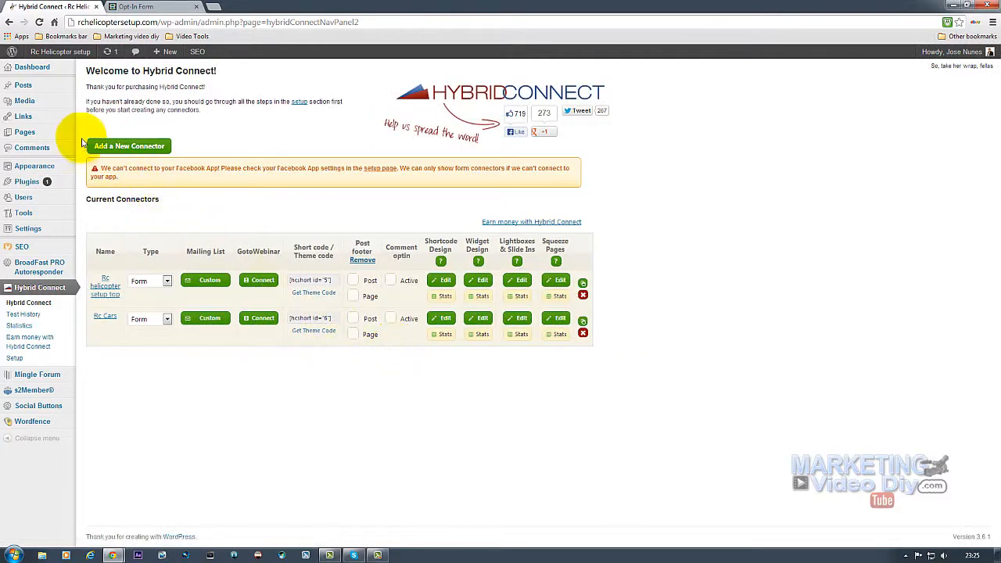
{"action": "mouse_move", "coordinate": [52, 68]}
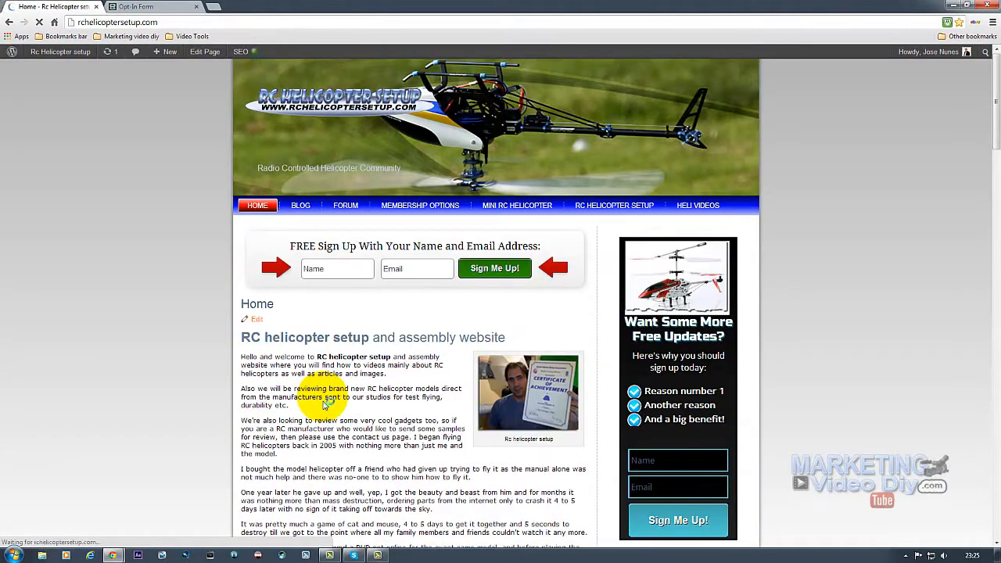
{"action": "scroll", "coordinate": [602, 267], "scroll_direction": "down", "scroll_amount": 2}
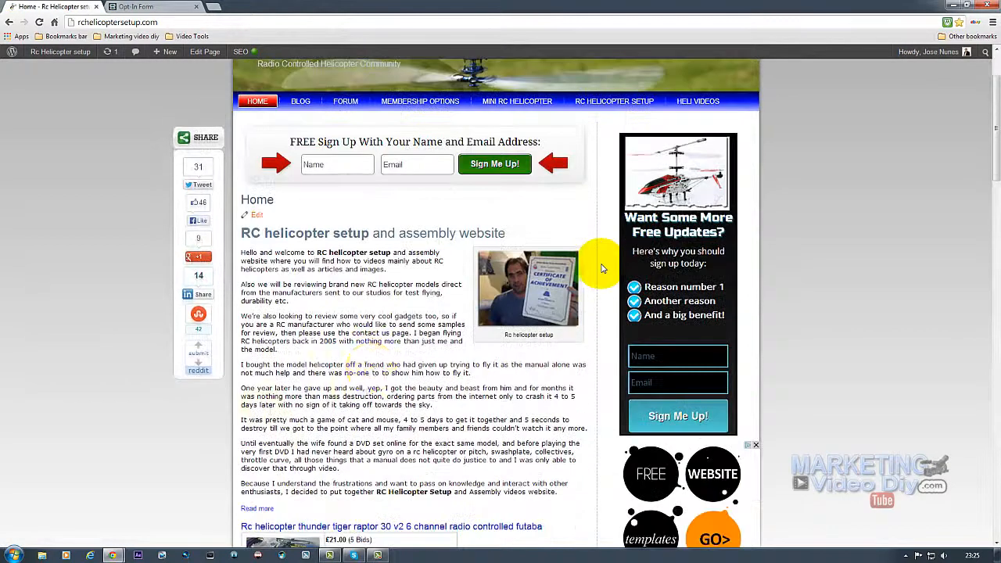